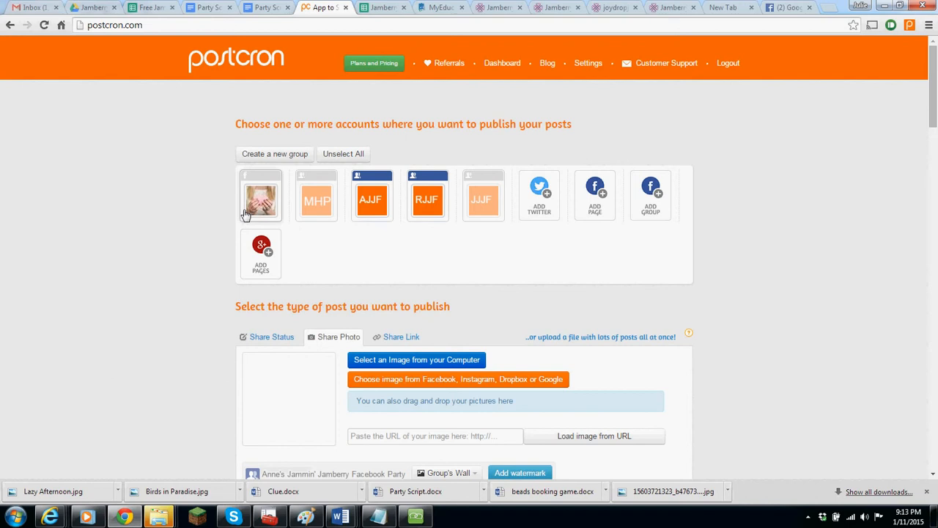
Step: Toggle the AJJF and RJJF party groups until no publishing account is selected
{"action": "left_click", "coordinate": [245, 185]}
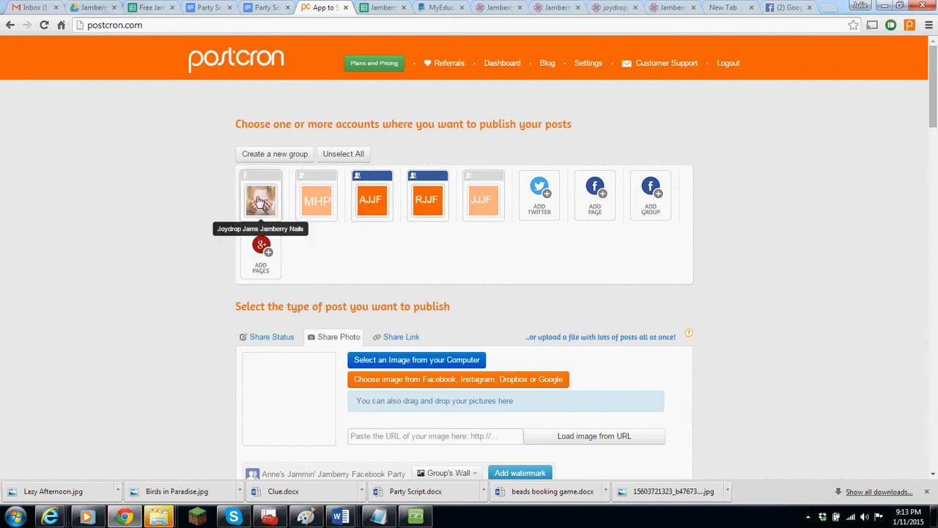
{"action": "left_click", "coordinate": [383, 197]}
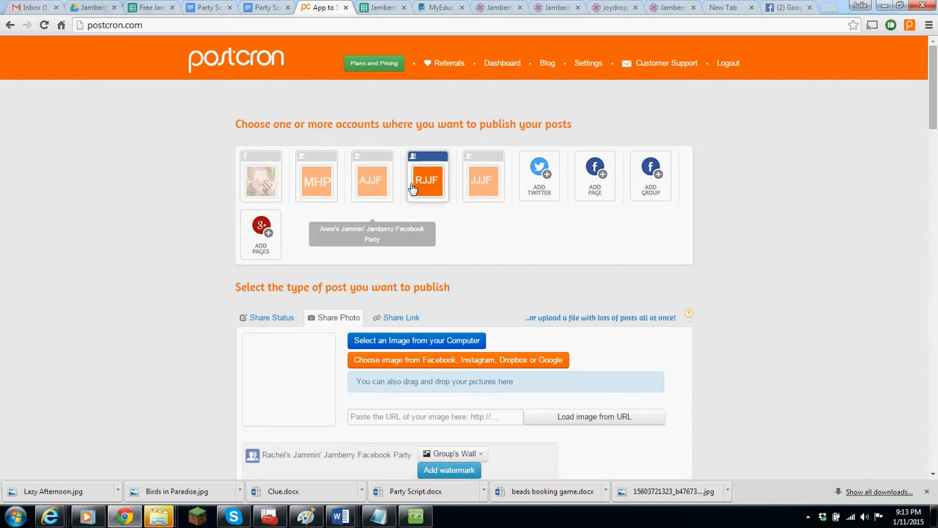
{"action": "left_click", "coordinate": [423, 189]}
{"action": "left_click", "coordinate": [386, 178]}
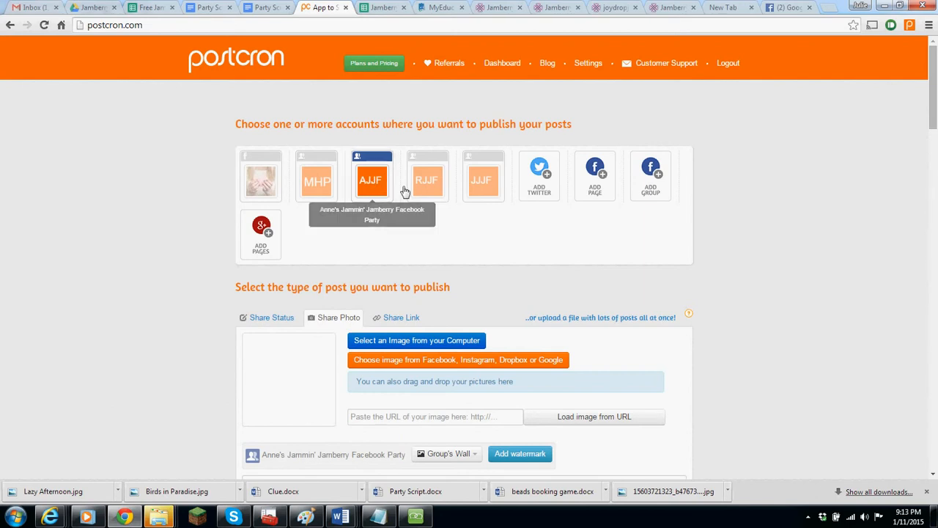
{"action": "left_click", "coordinate": [374, 189]}
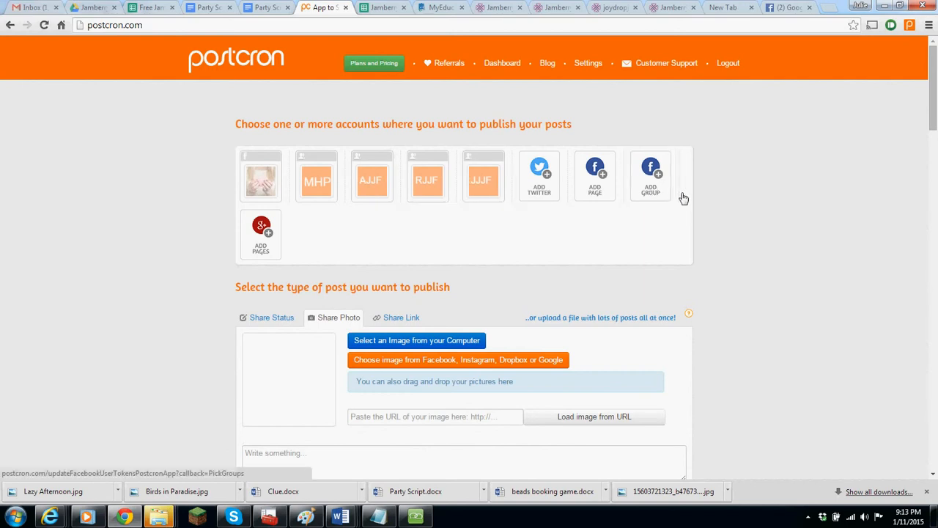
Step: View the Facebook groups that can be connected, close the list without adding any, and return to the dashboard
{"action": "left_click", "coordinate": [646, 183]}
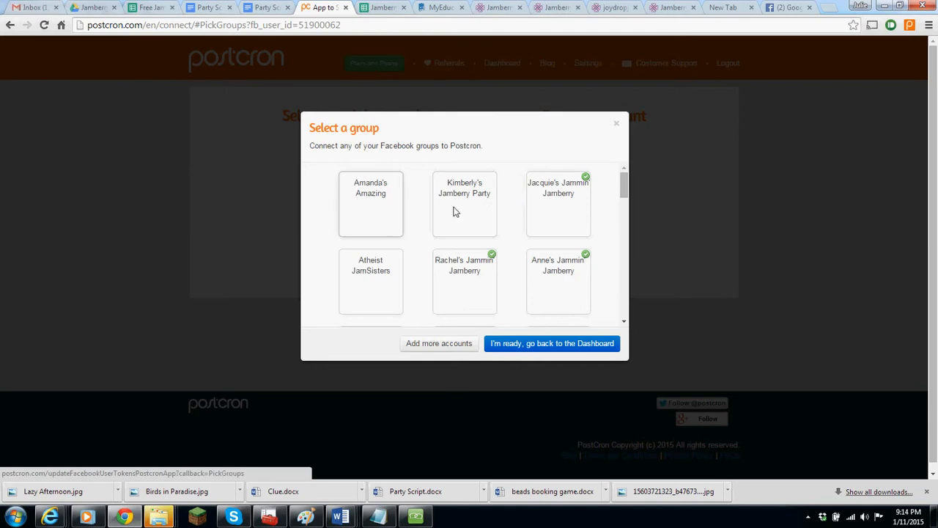
{"action": "left_click", "coordinate": [616, 124]}
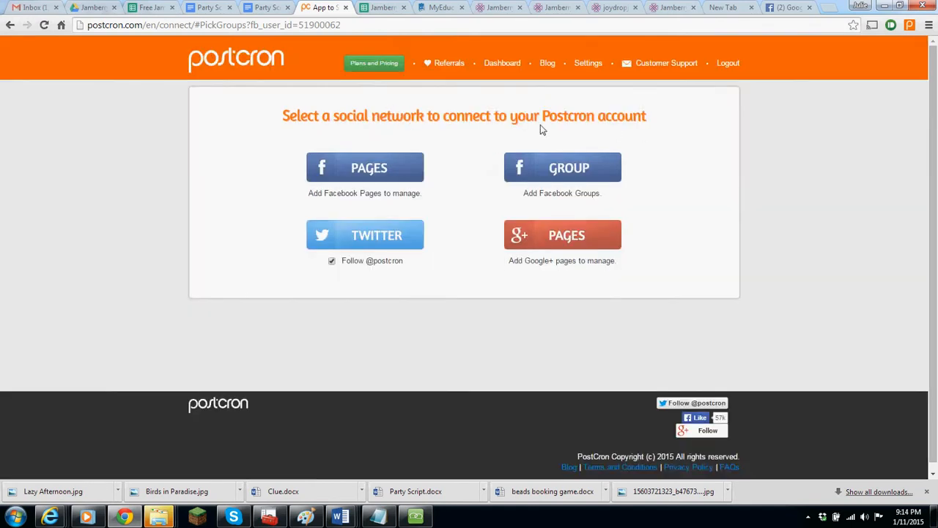
{"action": "left_click", "coordinate": [507, 64]}
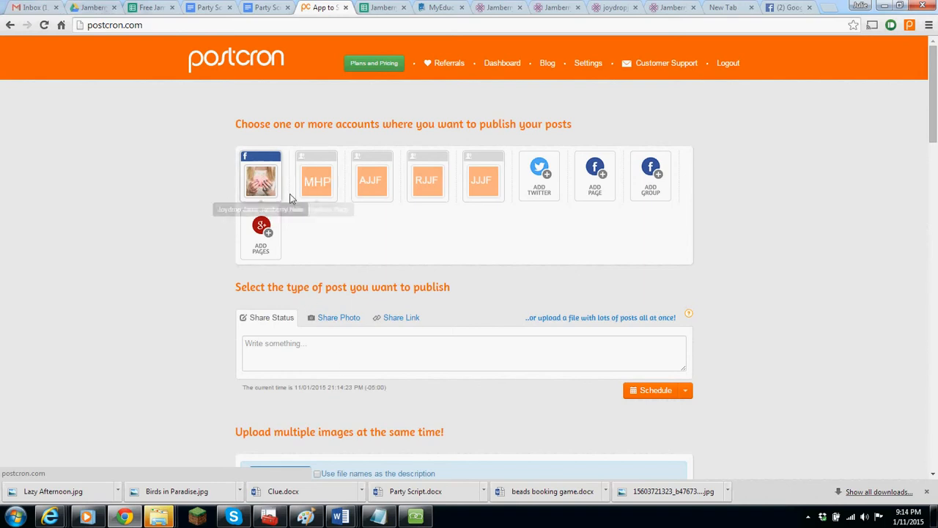
Step: Deselect the Facebook page account and choose the AJJF, RJJF and JJJF party groups for publishing
{"action": "left_click", "coordinate": [263, 183]}
{"action": "left_click", "coordinate": [314, 180]}
{"action": "left_click", "coordinate": [313, 180]}
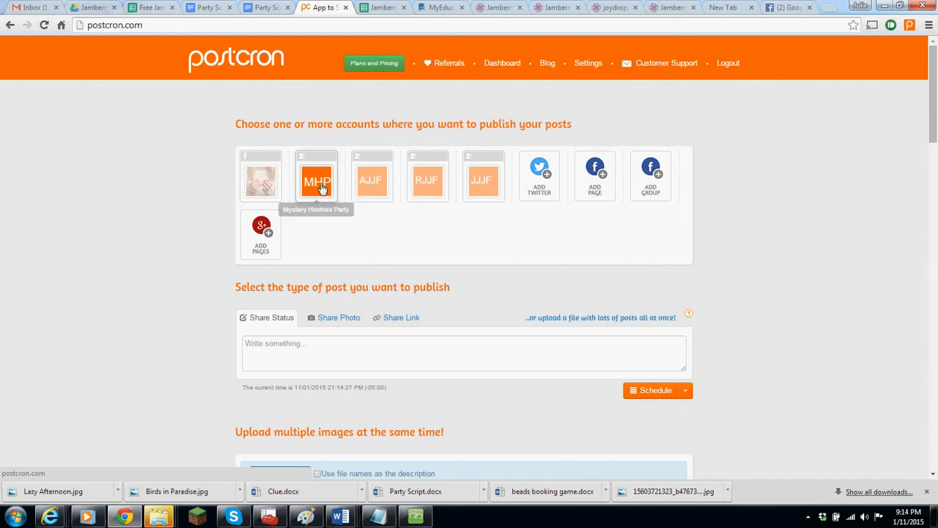
{"action": "left_click", "coordinate": [389, 185]}
{"action": "left_click", "coordinate": [433, 184]}
{"action": "left_click", "coordinate": [492, 200]}
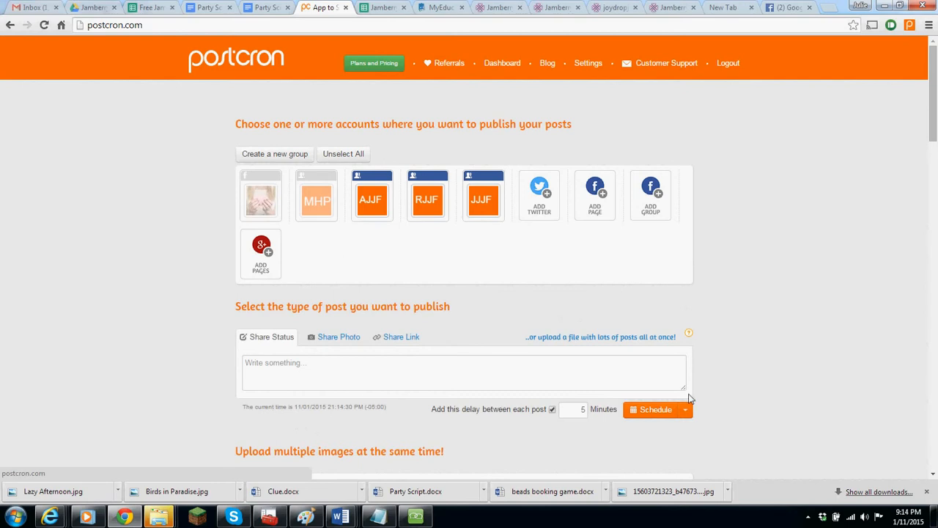
Step: Make the post a photo post and upload the image Application Kit - Plum.jpg from the computer
{"action": "left_click", "coordinate": [625, 378]}
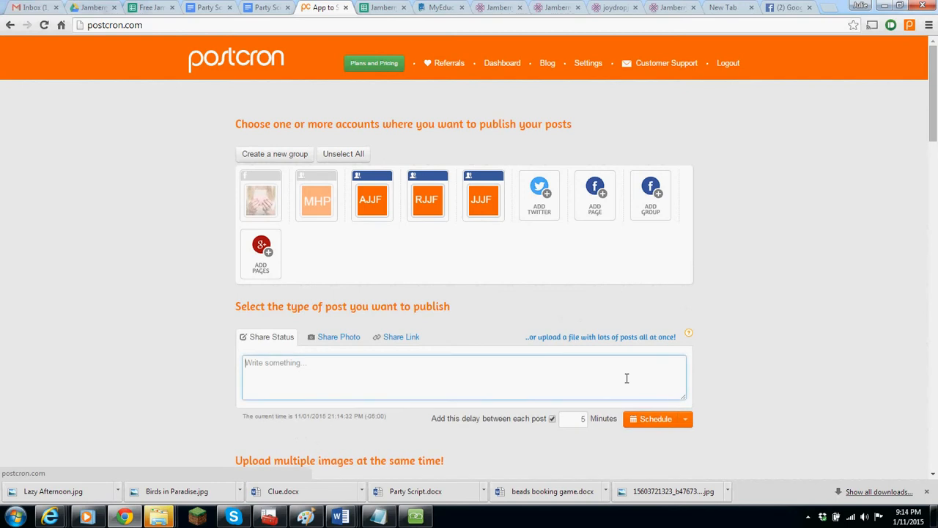
{"action": "left_click", "coordinate": [356, 337]}
{"action": "left_click", "coordinate": [417, 361]}
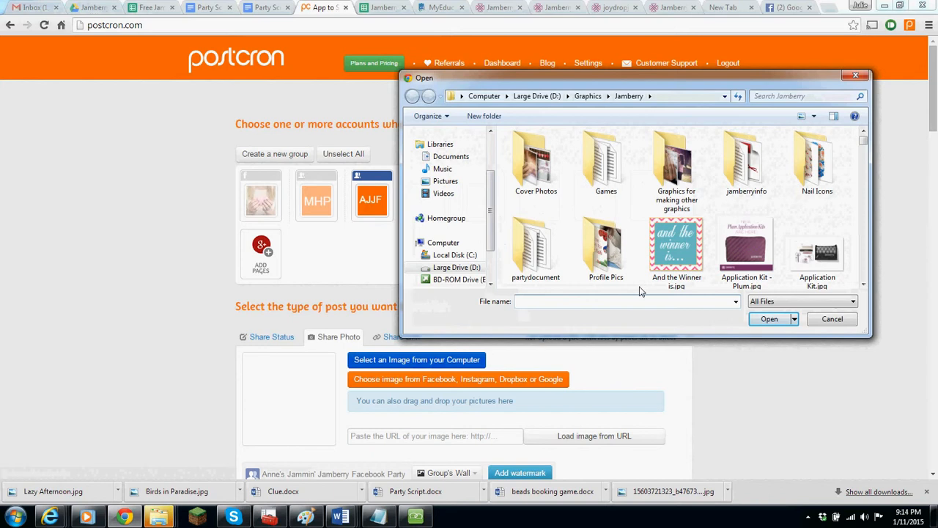
{"action": "double_click", "coordinate": [741, 251]}
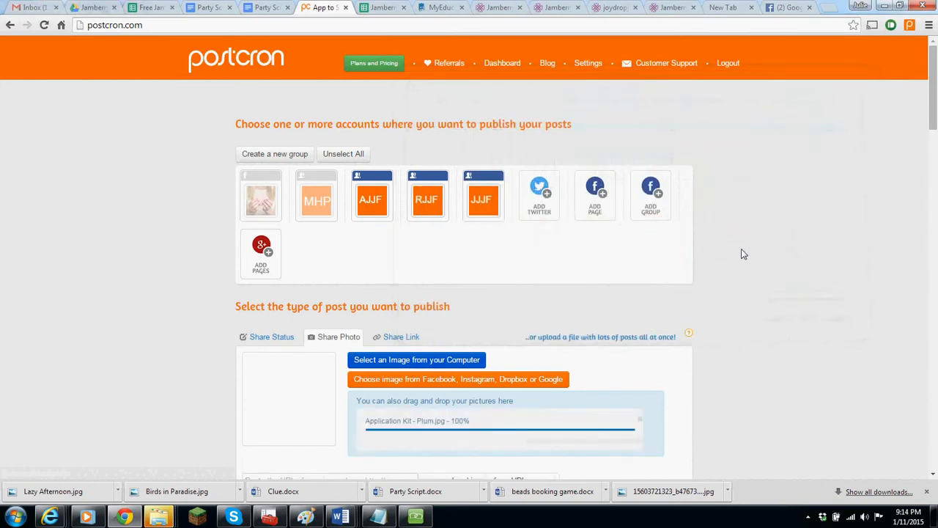
Step: Enter "You can get" as the start of the photo post's text
{"action": "left_click_drag", "start_coordinate": [934, 120], "coordinate": [933, 167]}
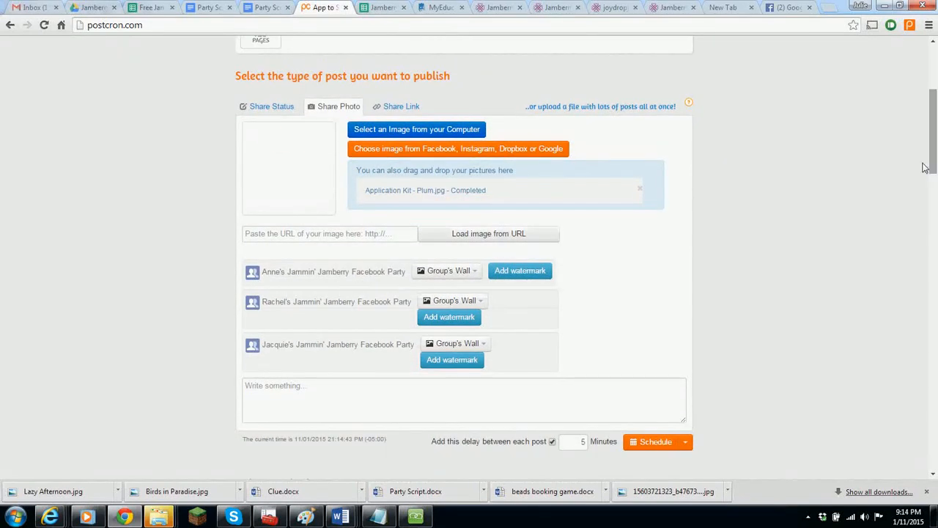
{"action": "left_click", "coordinate": [626, 387]}
{"action": "type", "text": "You can get"}
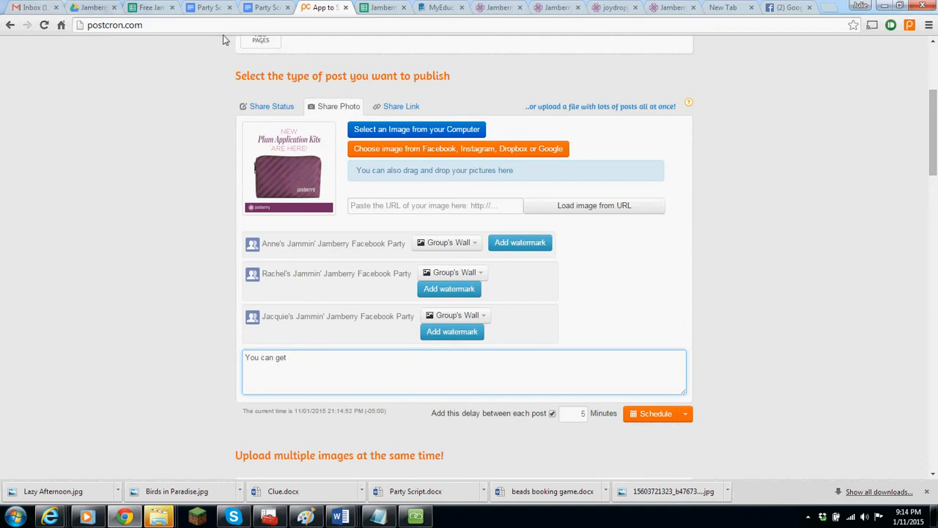
Step: Switch to the Party Script document in Google Docs and examine the Welcome to the Party heading and its first paragraph
{"action": "left_click", "coordinate": [208, 8]}
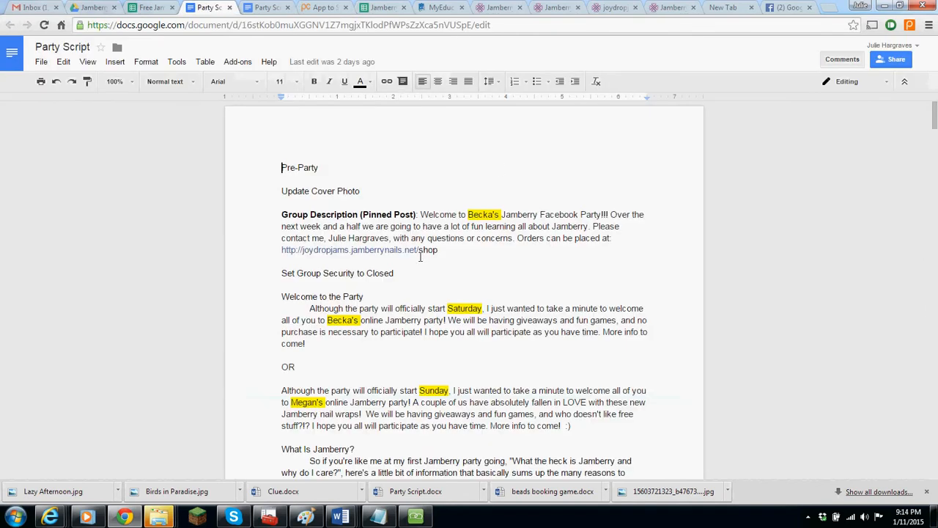
{"action": "left_click_drag", "start_coordinate": [284, 302], "coordinate": [378, 302]}
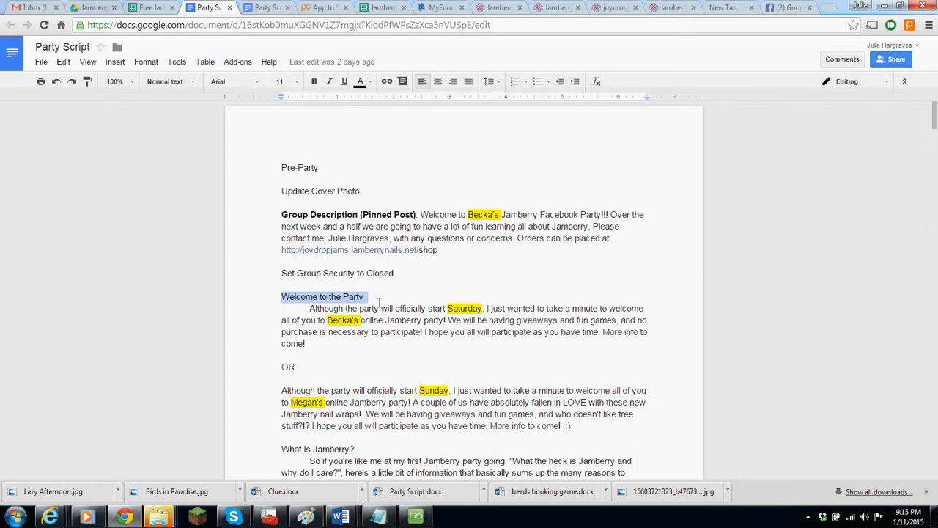
{"action": "left_click_drag", "start_coordinate": [303, 310], "coordinate": [330, 349]}
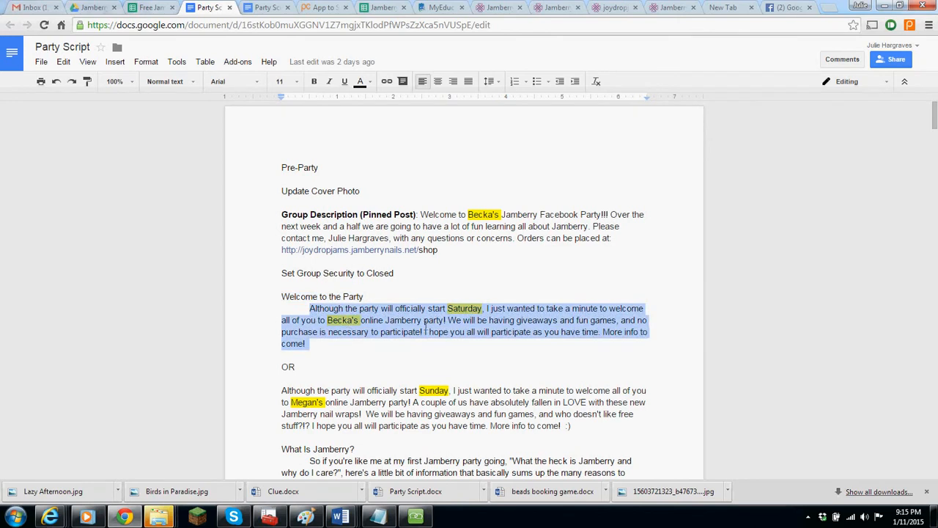
{"action": "left_click", "coordinate": [475, 320]}
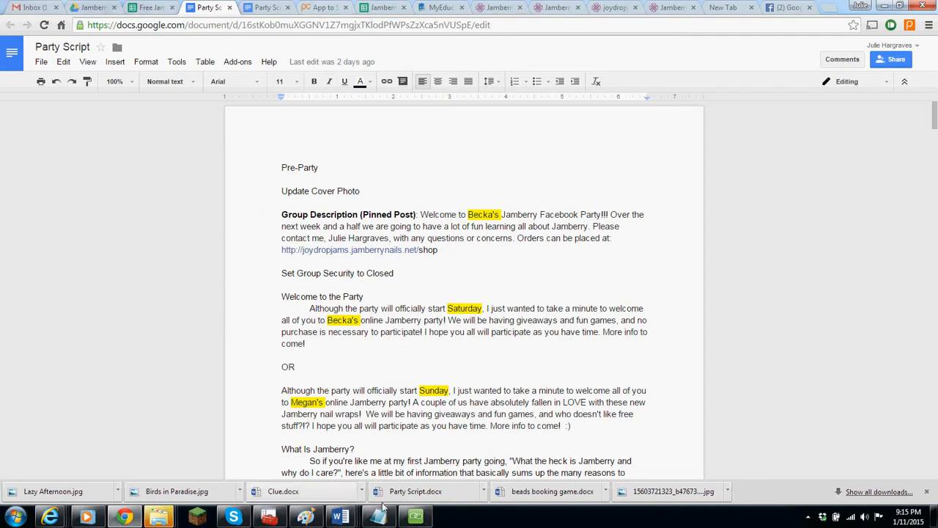
Step: Switch to AnyMeeting and read the attendees' chat messages
{"action": "left_click", "coordinate": [415, 517]}
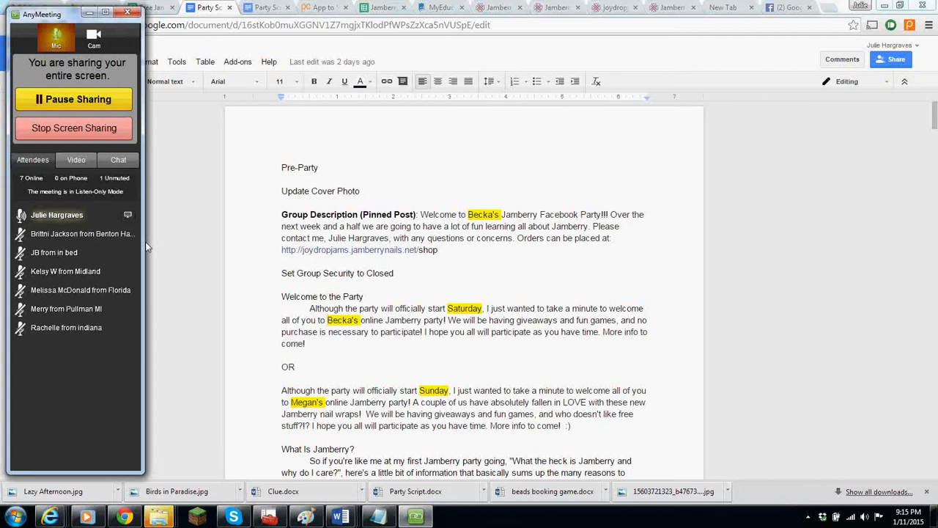
{"action": "left_click", "coordinate": [114, 162]}
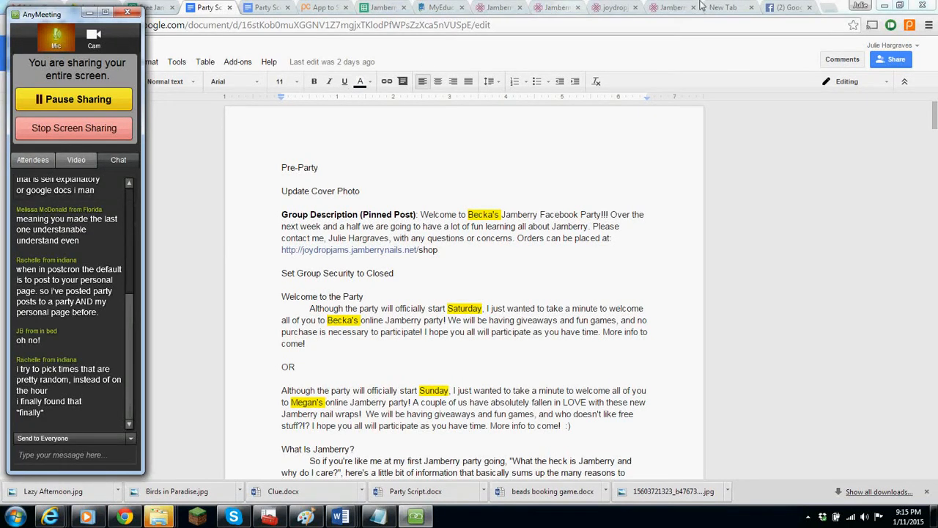
Step: Switch back to Postcron, show the scheduling options for the photo post, and check AnyMeeting for new chat messages
{"action": "left_click", "coordinate": [328, 7]}
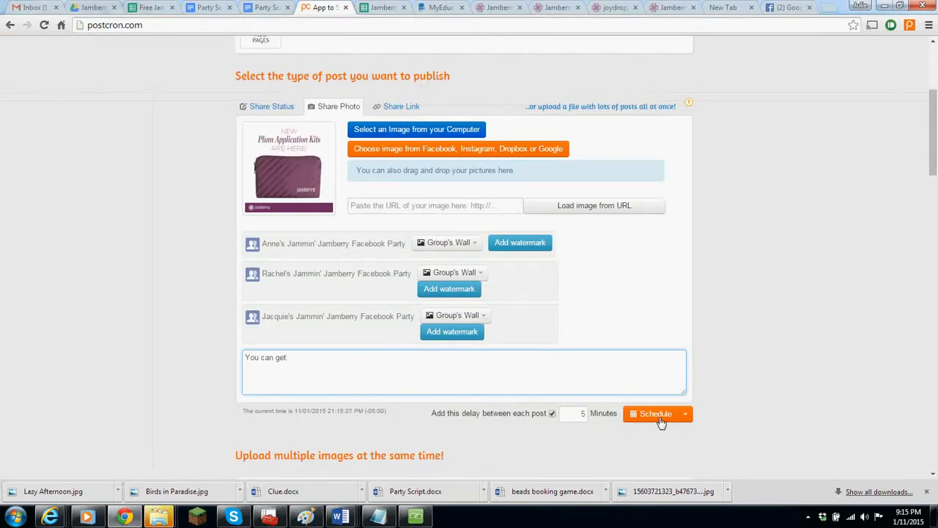
{"action": "left_click", "coordinate": [686, 415]}
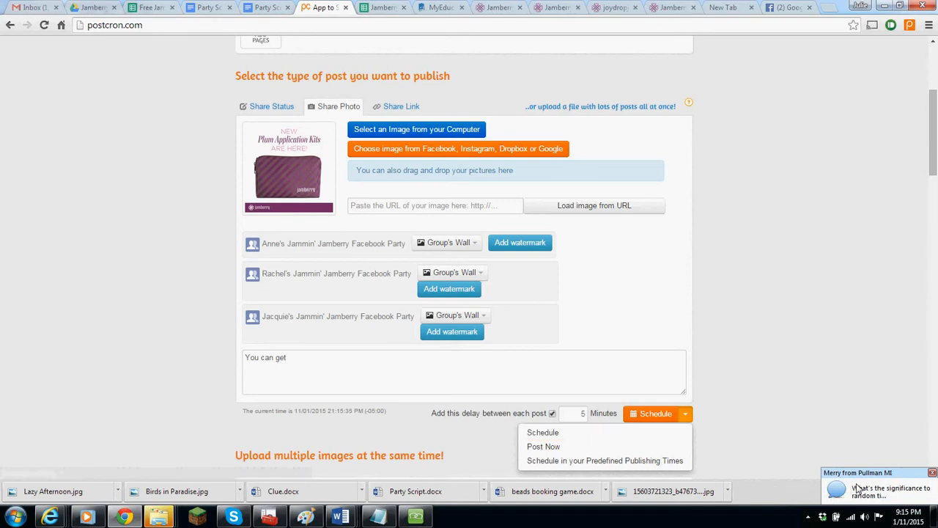
{"action": "left_click", "coordinate": [416, 517]}
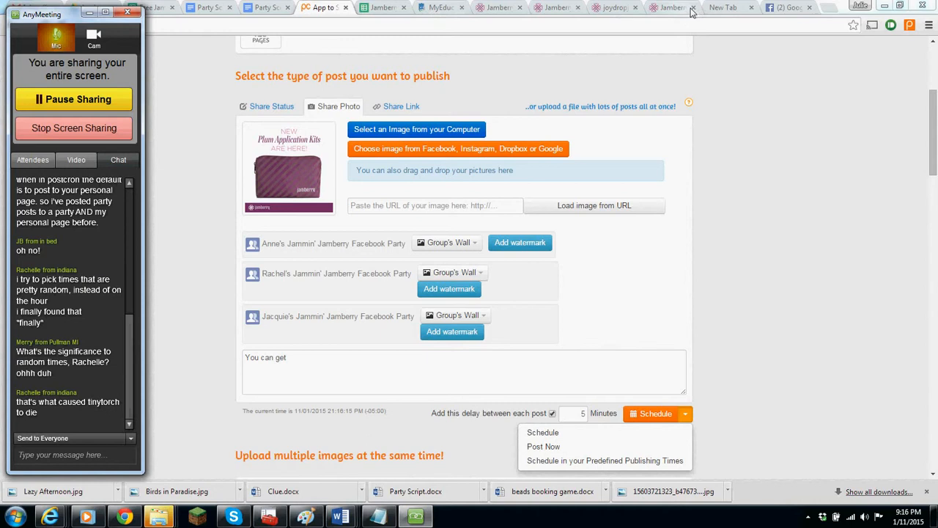
Step: Switch to Facebook and open the notification for the commented photo in the RJJF party group to examine its posting time
{"action": "left_click", "coordinate": [783, 6]}
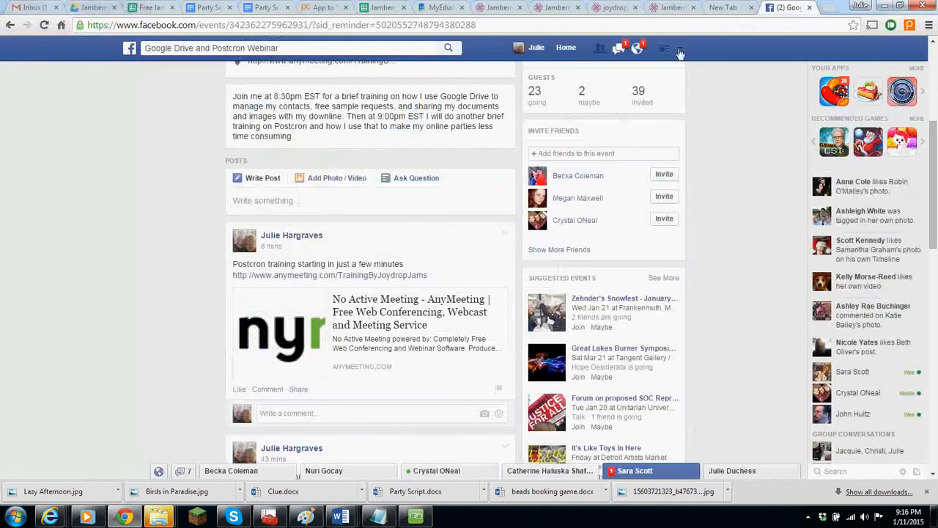
{"action": "left_click", "coordinate": [637, 48]}
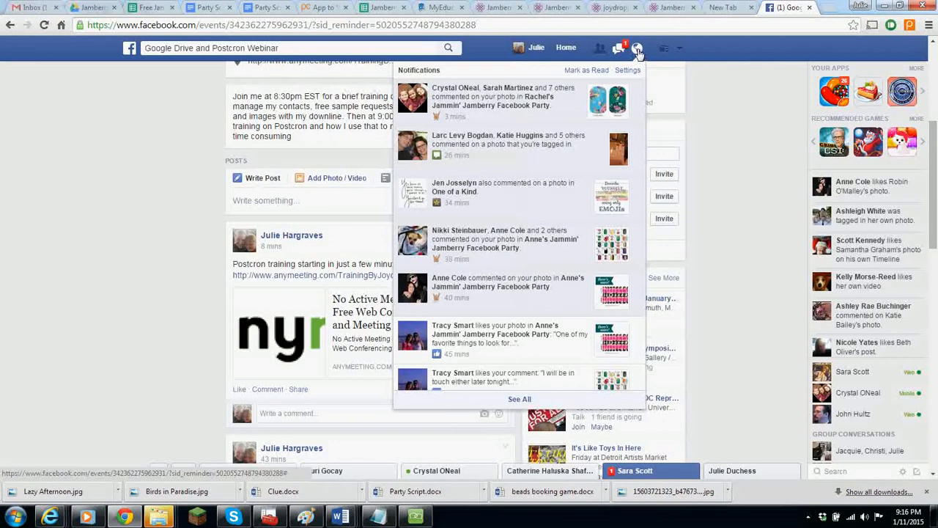
{"action": "left_click", "coordinate": [560, 107]}
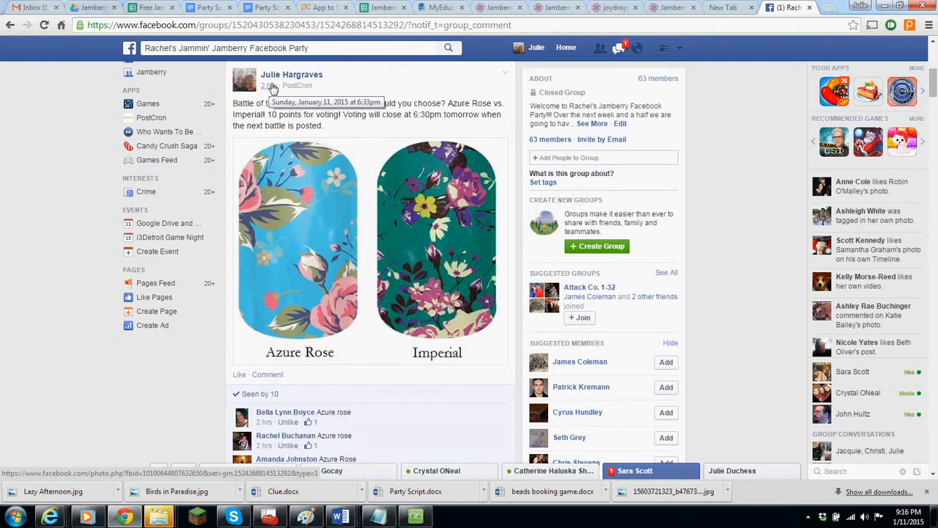
Step: Return to Postcron and open the predefined publishing times of the RJJF party group in the account settings
{"action": "left_click", "coordinate": [326, 7]}
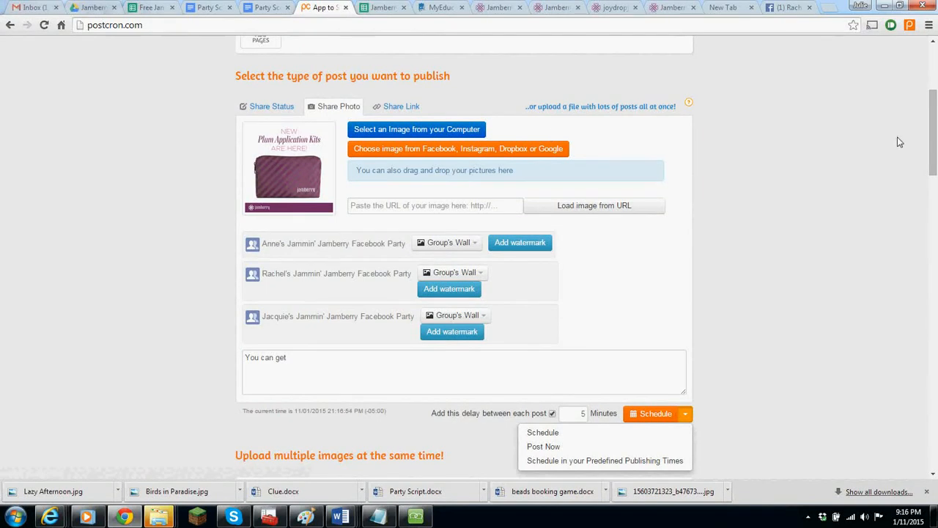
{"action": "left_click_drag", "start_coordinate": [935, 129], "coordinate": [935, 148]}
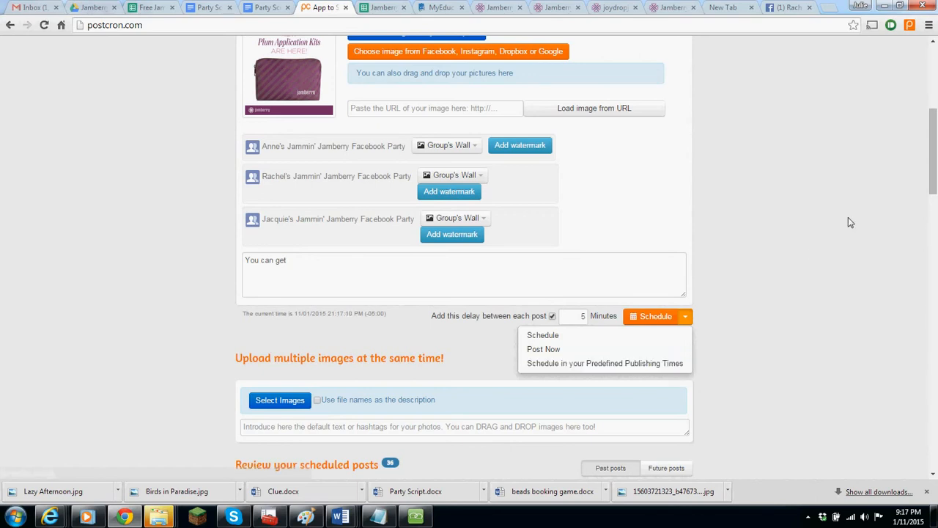
{"action": "left_click_drag", "start_coordinate": [934, 150], "coordinate": [934, 92]}
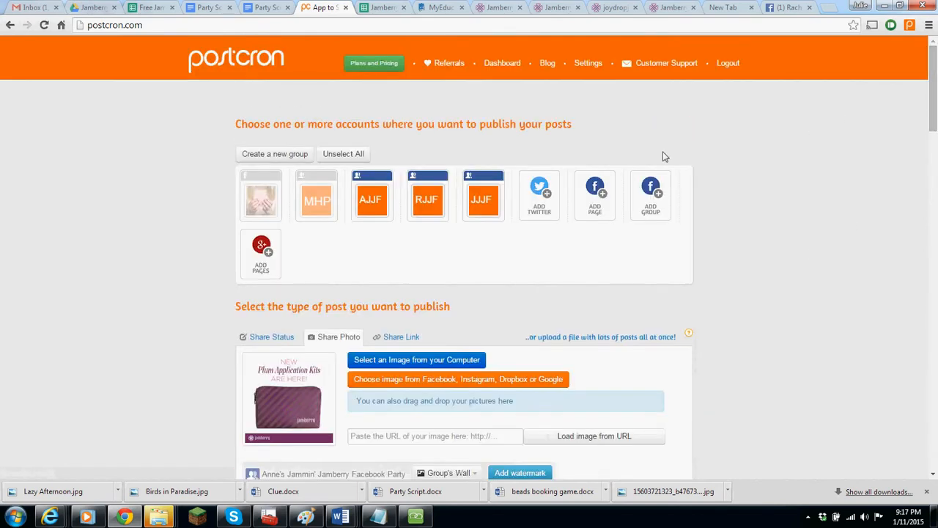
{"action": "left_click", "coordinate": [588, 63]}
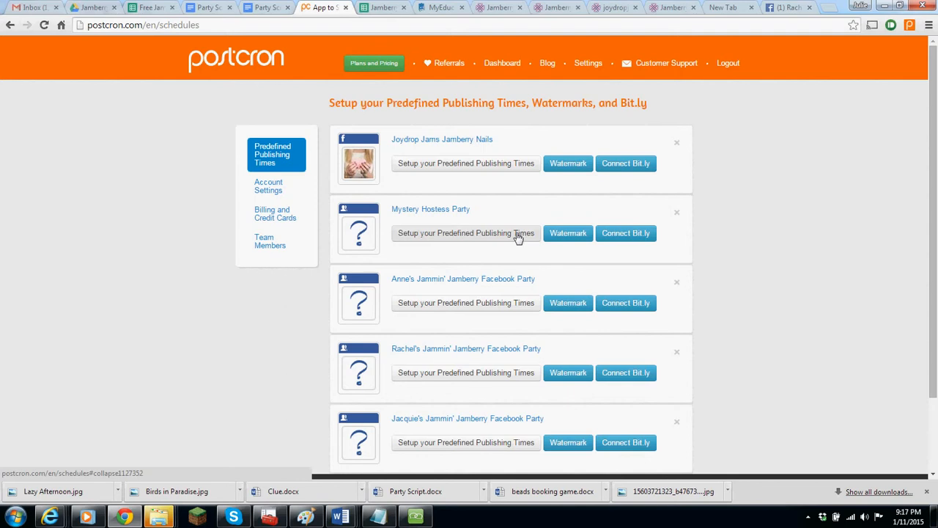
{"action": "left_click", "coordinate": [495, 377]}
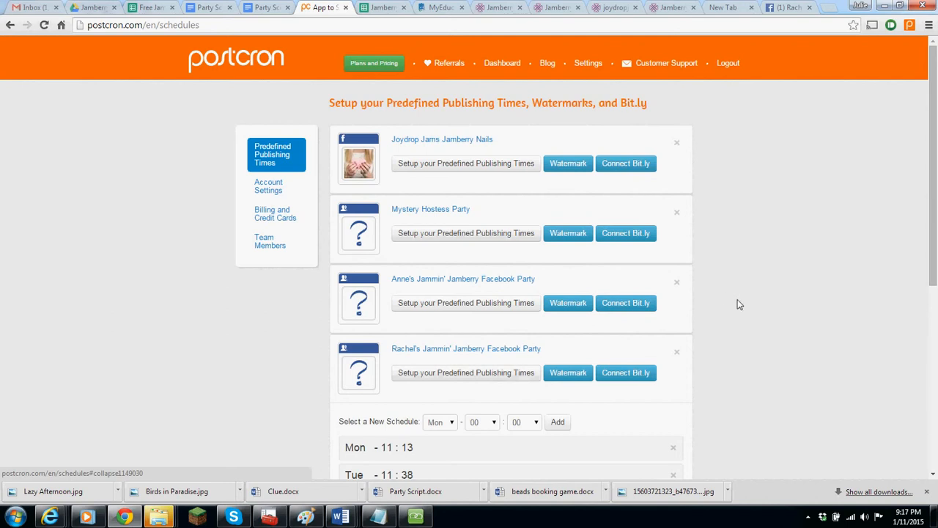
Step: Replace the RJJF party group's Monday predefined publishing time with 18:48 and apply the list
{"action": "left_click_drag", "start_coordinate": [935, 238], "coordinate": [937, 356]}
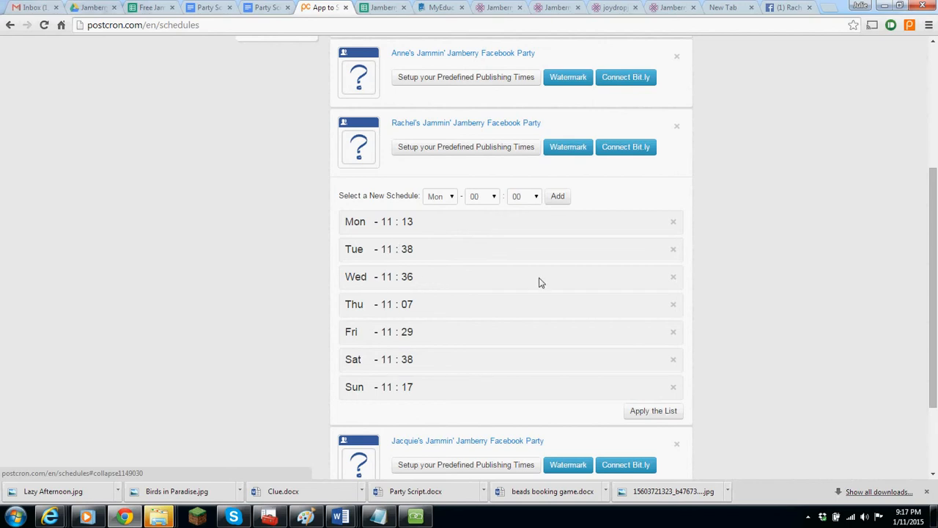
{"action": "left_click", "coordinate": [672, 223]}
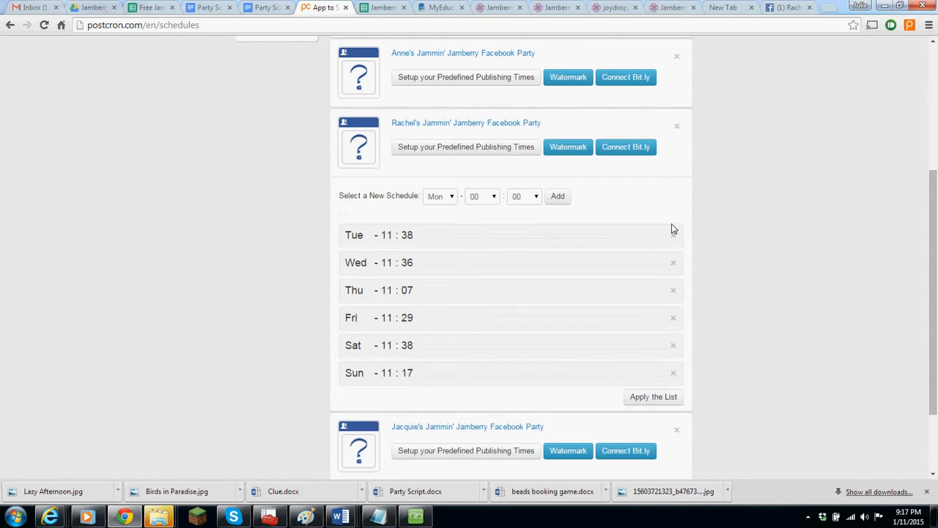
{"action": "left_click", "coordinate": [493, 198]}
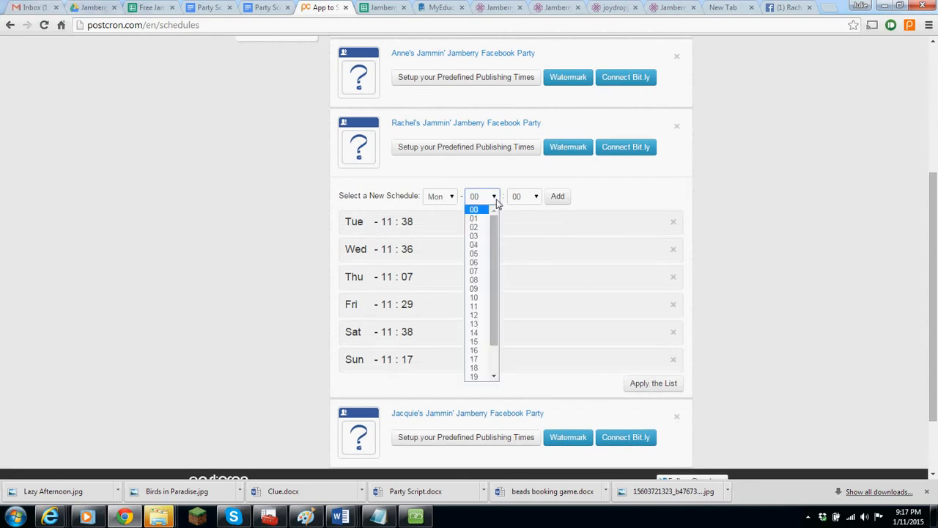
{"action": "left_click", "coordinate": [475, 367]}
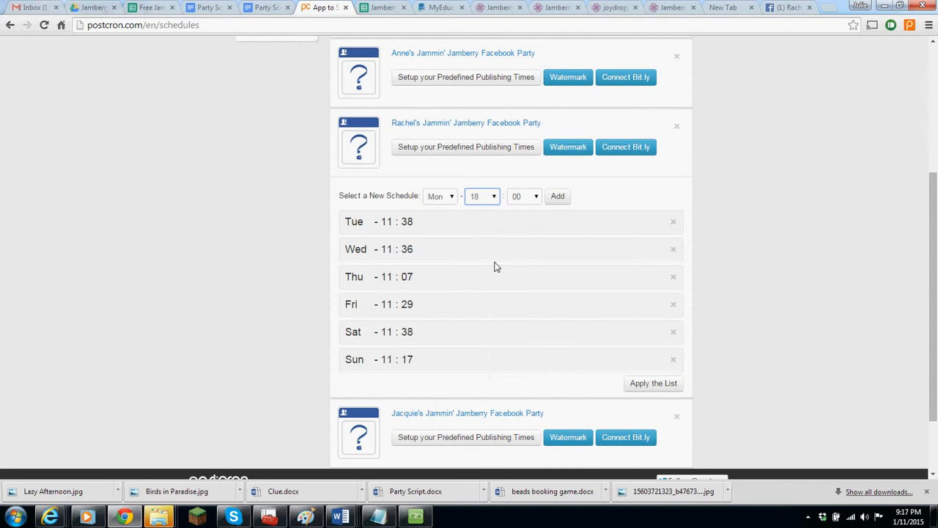
{"action": "left_click", "coordinate": [523, 196]}
{"action": "scroll", "coordinate": [540, 305], "scroll_direction": "down", "scroll_amount": 5}
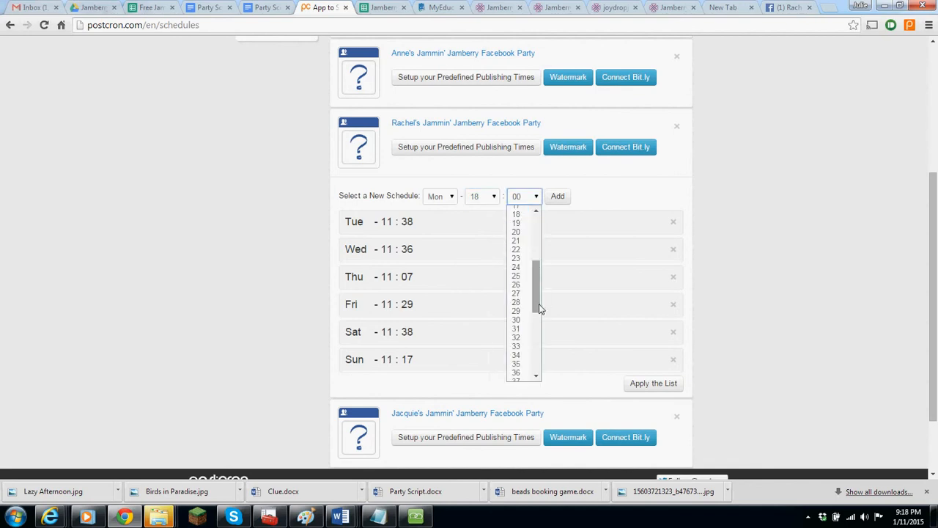
{"action": "scroll", "coordinate": [538, 325], "scroll_direction": "down", "scroll_amount": 5}
{"action": "left_click", "coordinate": [526, 325]}
{"action": "left_click", "coordinate": [558, 198]}
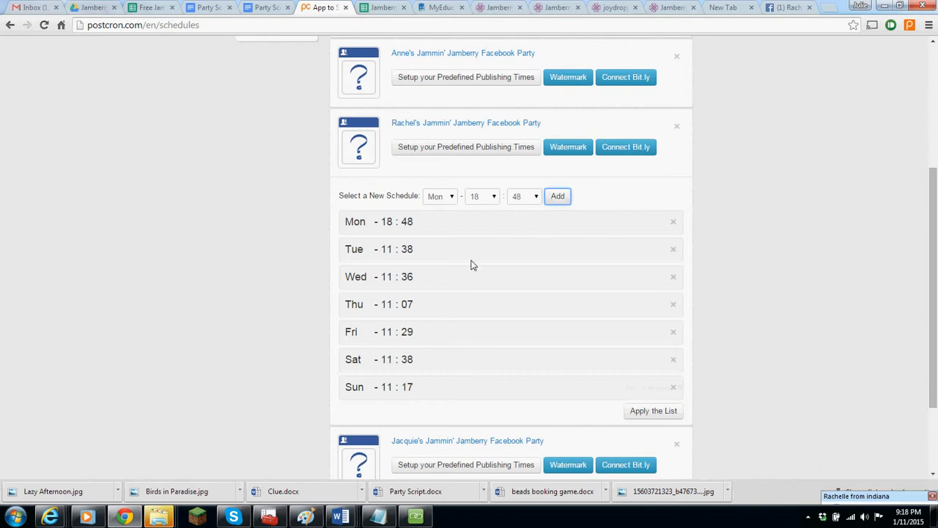
{"action": "left_click", "coordinate": [662, 412]}
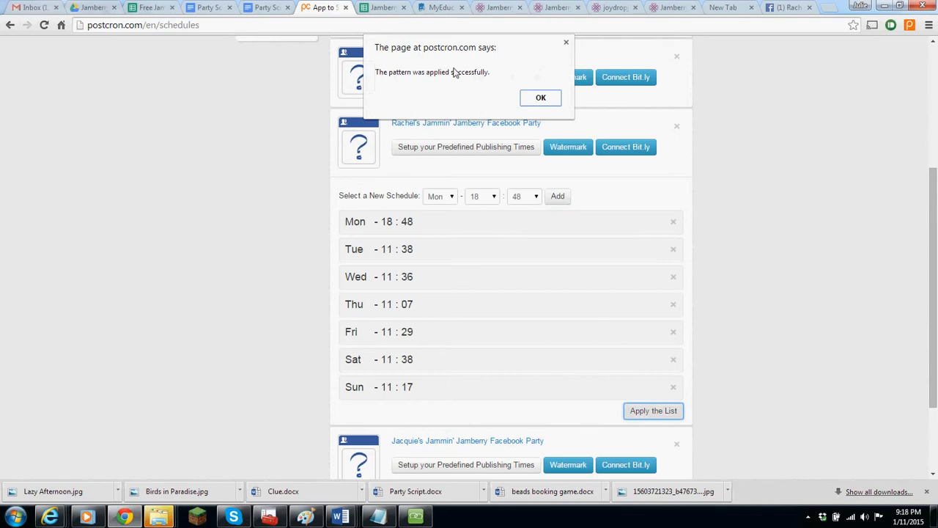
{"action": "left_click", "coordinate": [540, 98]}
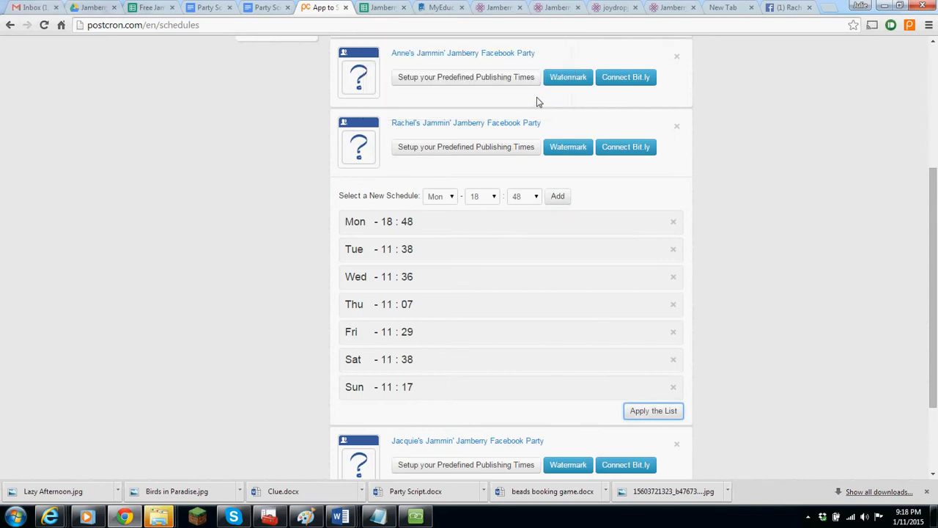
Step: Return to the Postcron dashboard and switch to AnyMeeting to read the new chat messages
{"action": "left_click_drag", "start_coordinate": [935, 213], "coordinate": [925, 93]}
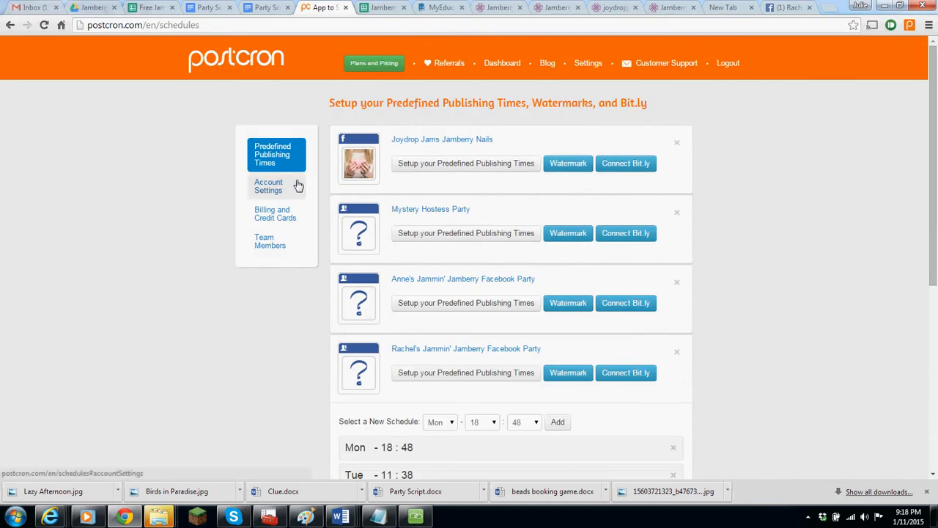
{"action": "left_click", "coordinate": [503, 64]}
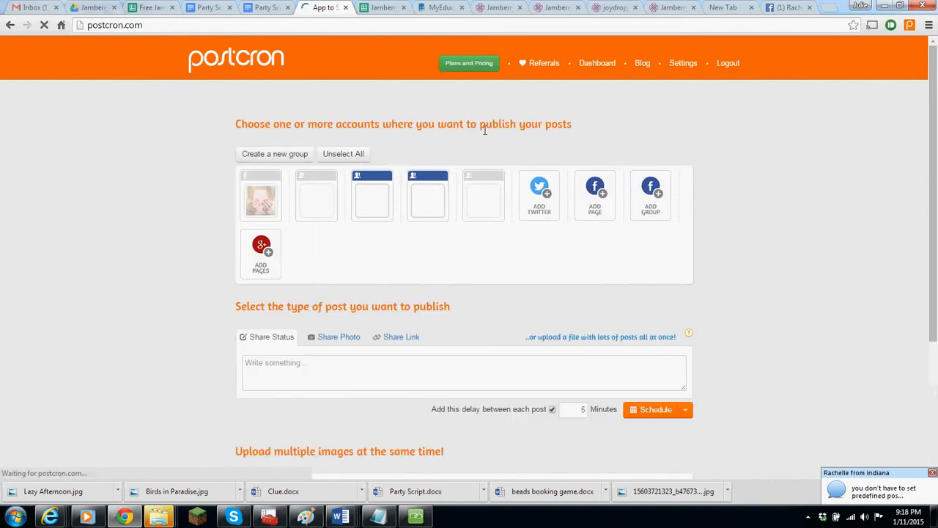
{"action": "left_click", "coordinate": [414, 517]}
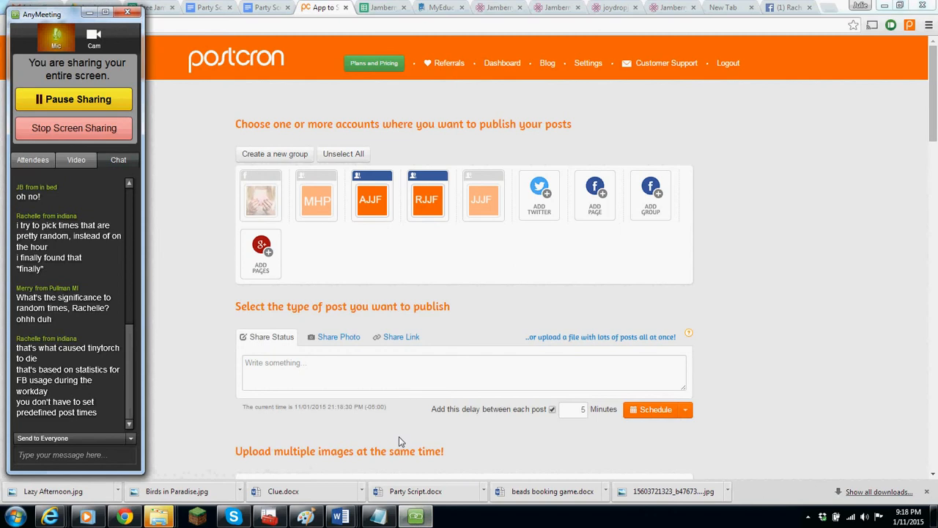
Step: Back in Postcron, try picking January 13 and adjusting the time in the scheduling calendar, close it, and show the other scheduling options
{"action": "left_click", "coordinate": [661, 414]}
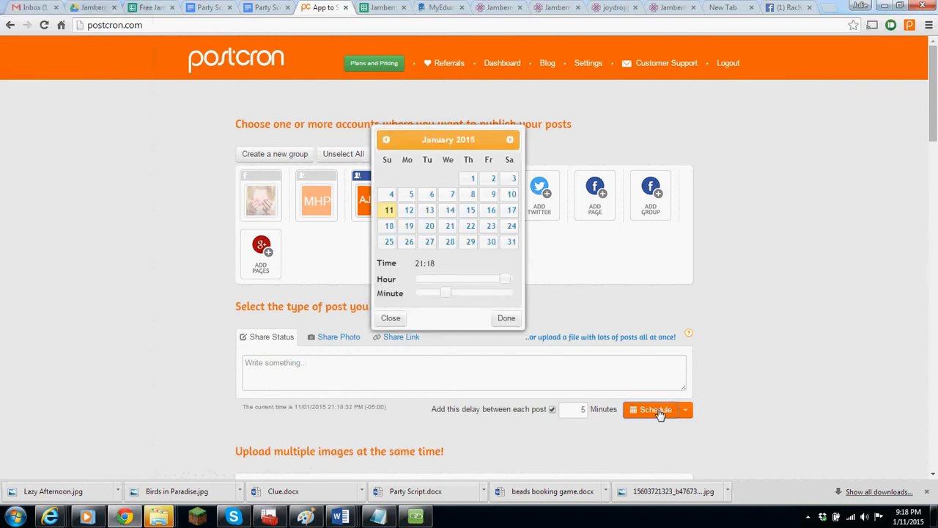
{"action": "left_click", "coordinate": [434, 211]}
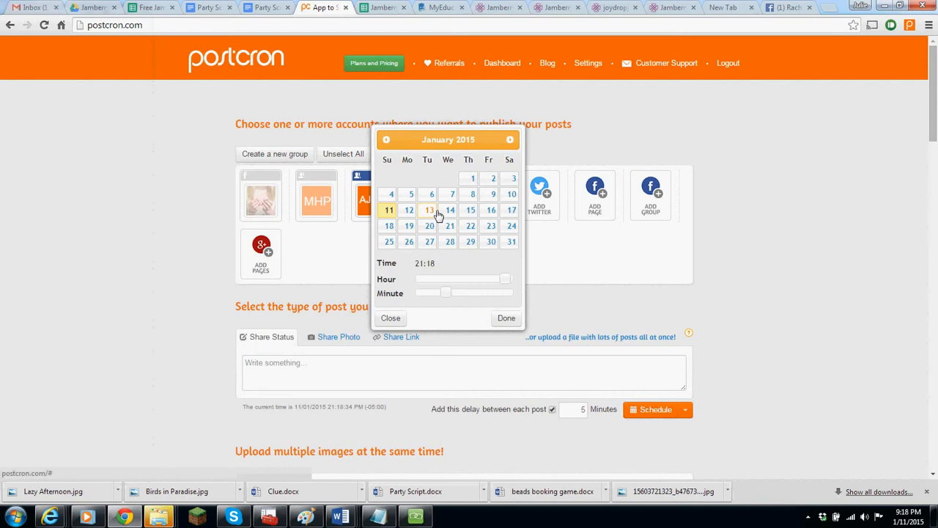
{"action": "left_click", "coordinate": [473, 293]}
{"action": "left_click", "coordinate": [425, 292]}
{"action": "left_click", "coordinate": [488, 292]}
{"action": "left_click_drag", "start_coordinate": [503, 285], "coordinate": [490, 285]}
{"action": "left_click", "coordinate": [389, 319]}
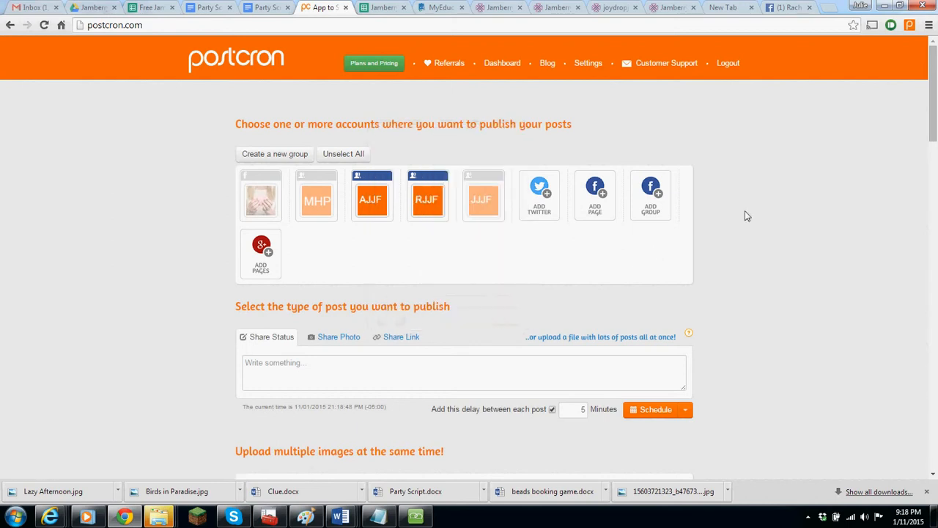
{"action": "left_click", "coordinate": [692, 411]}
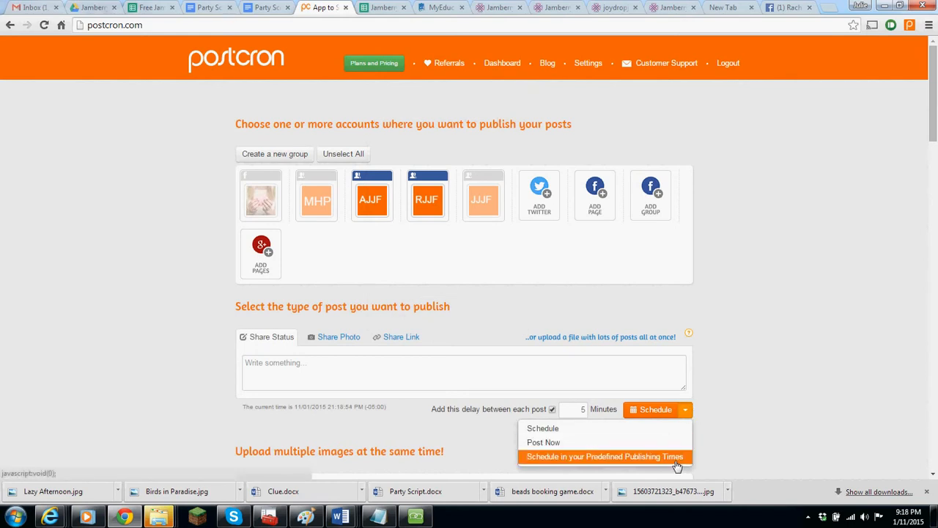
{"action": "left_click", "coordinate": [754, 398]}
Step: Show the future posts scheduled for the AJJF party group
{"action": "left_click_drag", "start_coordinate": [933, 137], "coordinate": [933, 201]}
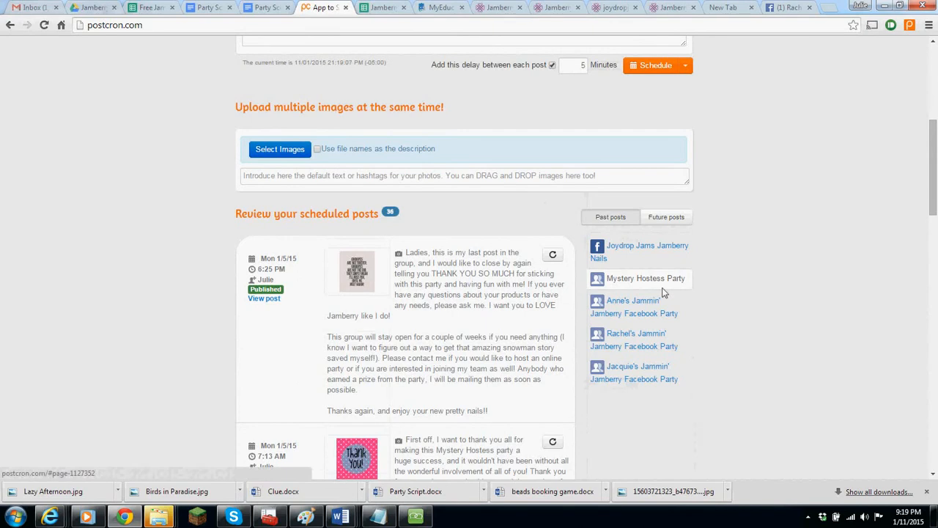
{"action": "left_click", "coordinate": [667, 223]}
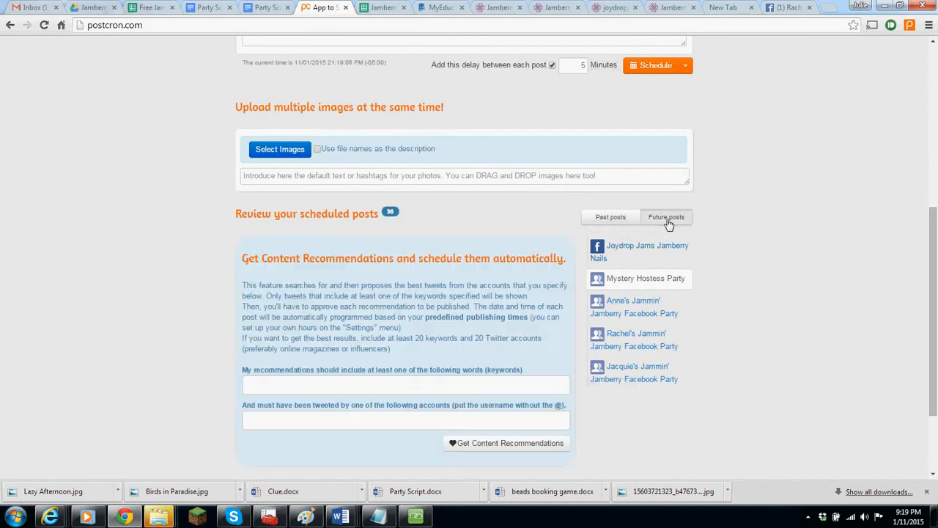
{"action": "left_click", "coordinate": [645, 315]}
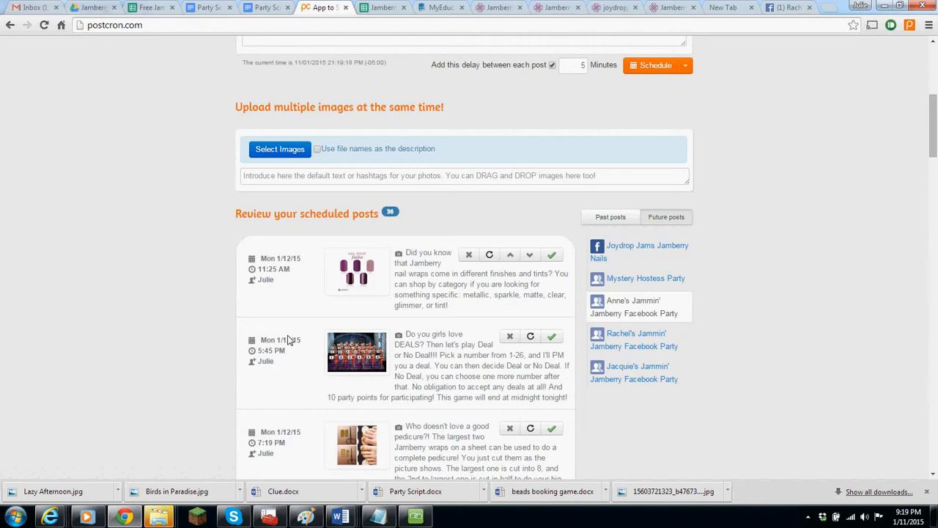
Step: Turn the group's Monday 1/12/15 11:25 AM post into a draft and approve it again, twice
{"action": "left_click", "coordinate": [553, 257]}
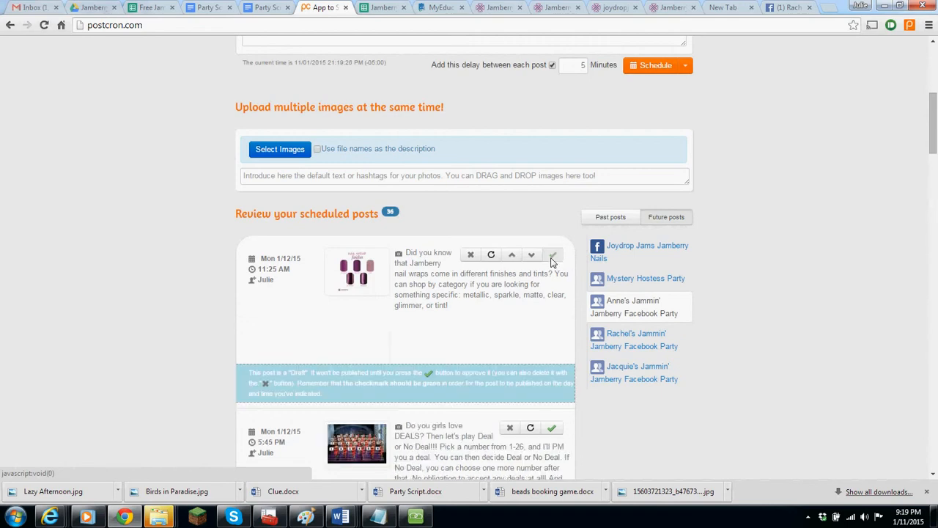
{"action": "left_click", "coordinate": [553, 257]}
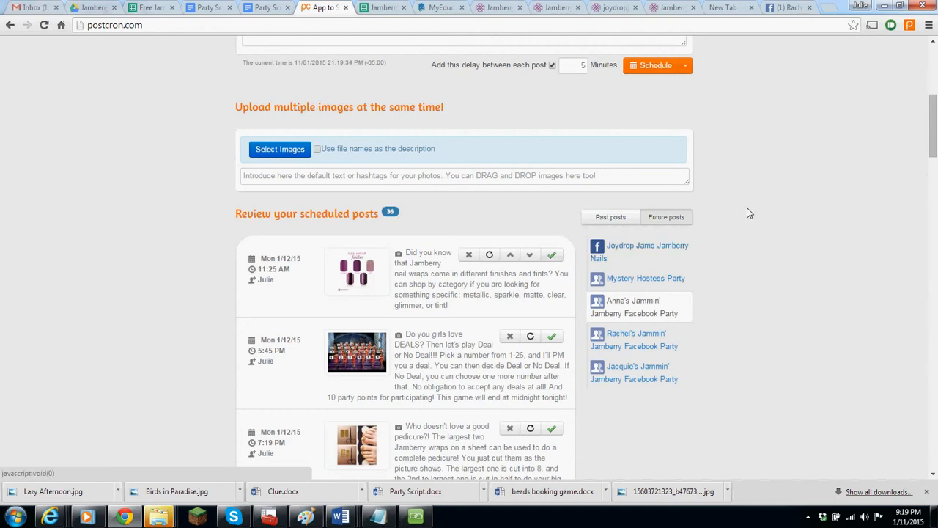
{"action": "left_click", "coordinate": [557, 258]}
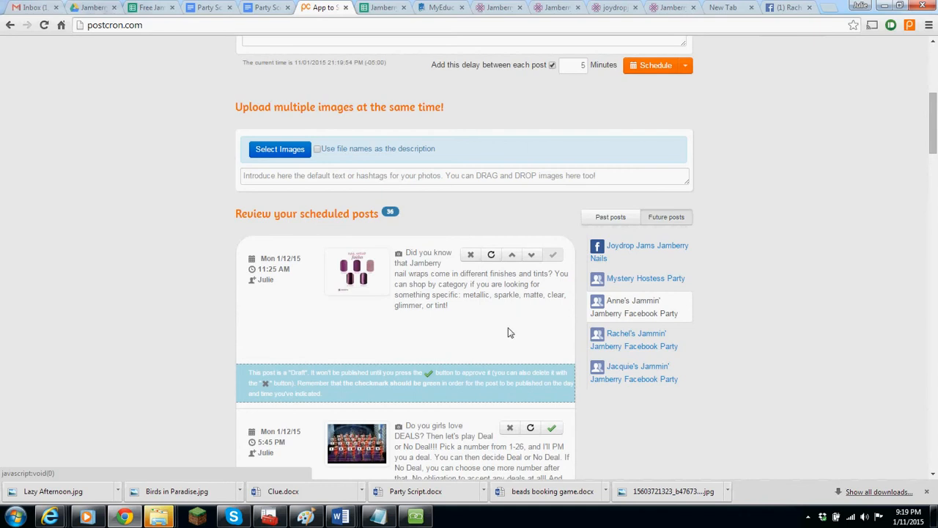
{"action": "left_click", "coordinate": [553, 256]}
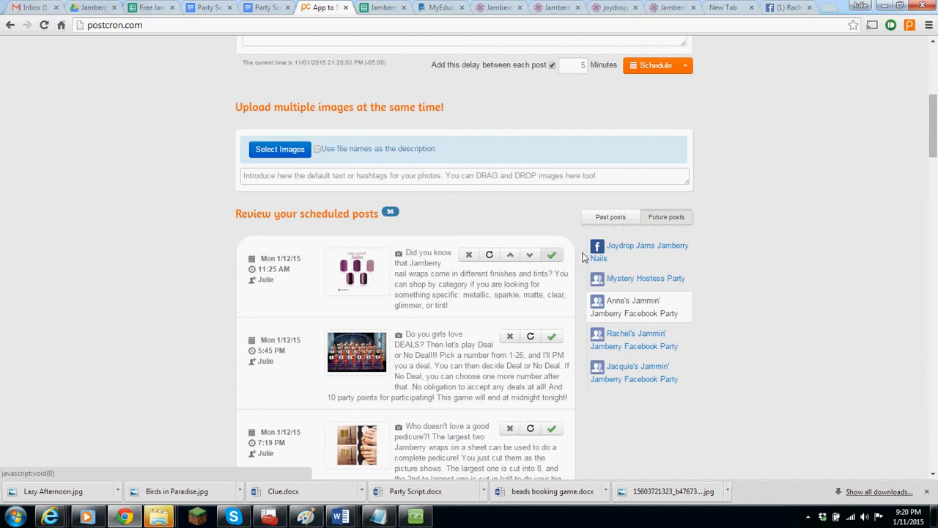
Step: Look through the AJJF party group's scheduled posts as far as Friday 1/16/15, and go back to the account selection
{"action": "left_click_drag", "start_coordinate": [934, 147], "coordinate": [933, 411]}
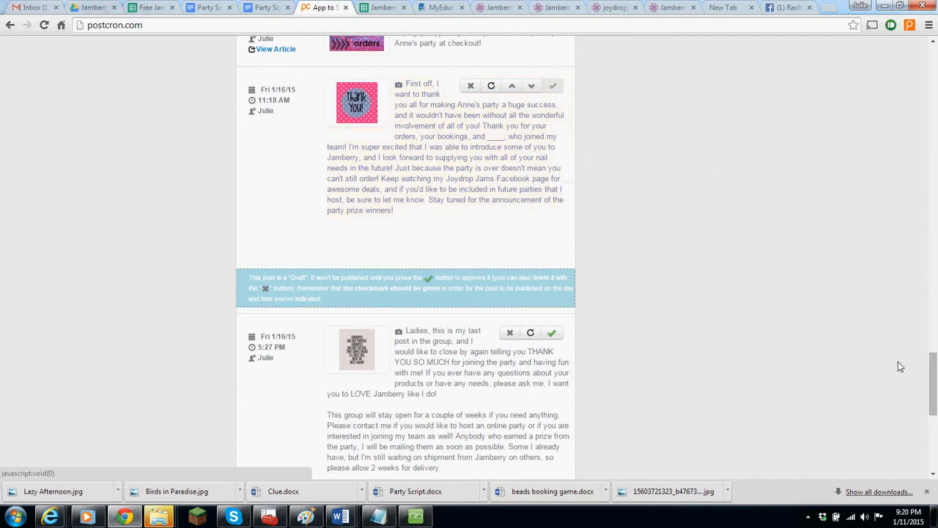
{"action": "left_click_drag", "start_coordinate": [936, 375], "coordinate": [936, 69]}
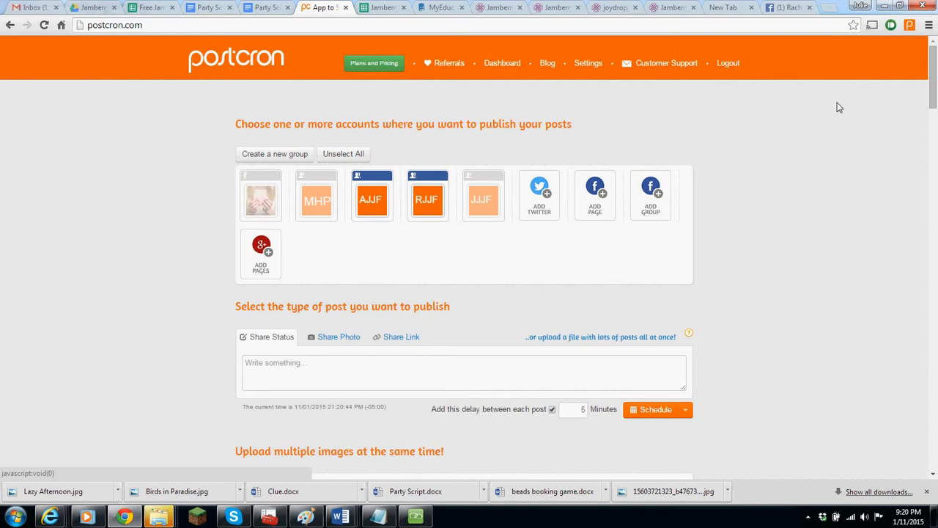
{"action": "left_click_drag", "start_coordinate": [933, 91], "coordinate": [935, 136]}
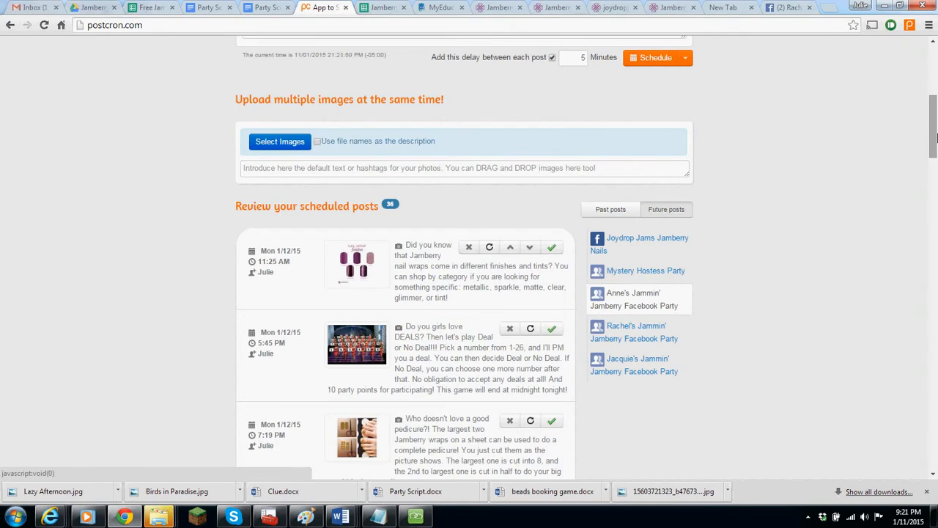
{"action": "left_click_drag", "start_coordinate": [936, 136], "coordinate": [934, 72]}
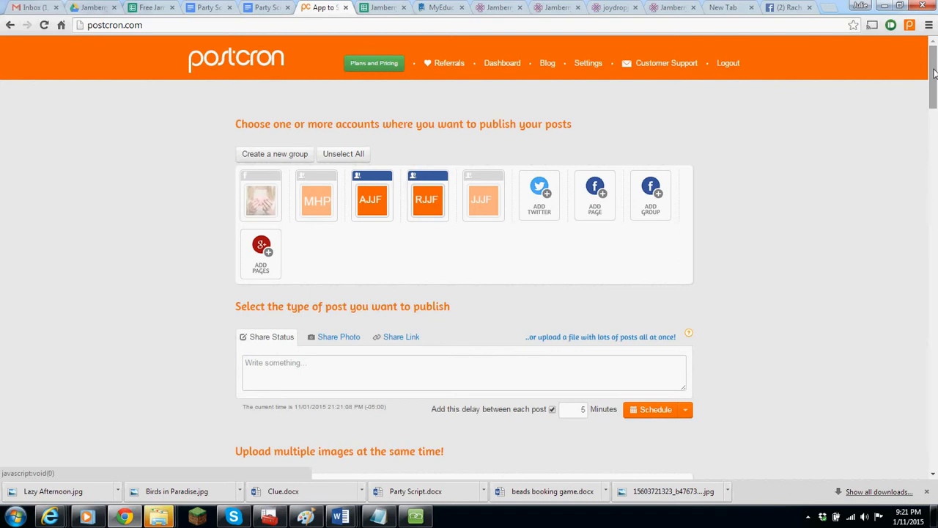
Step: Show the team members page in the account settings and open the plans and pricing page
{"action": "left_click", "coordinate": [588, 63]}
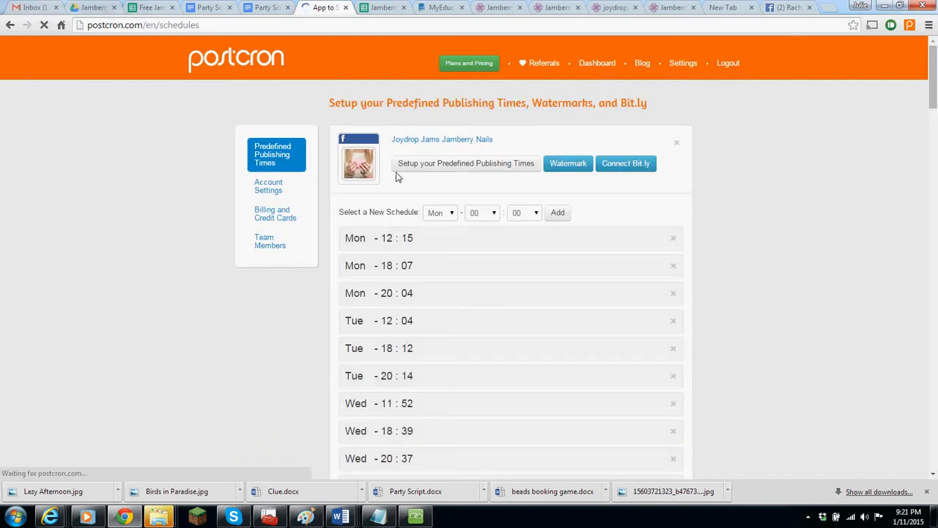
{"action": "left_click", "coordinate": [265, 248]}
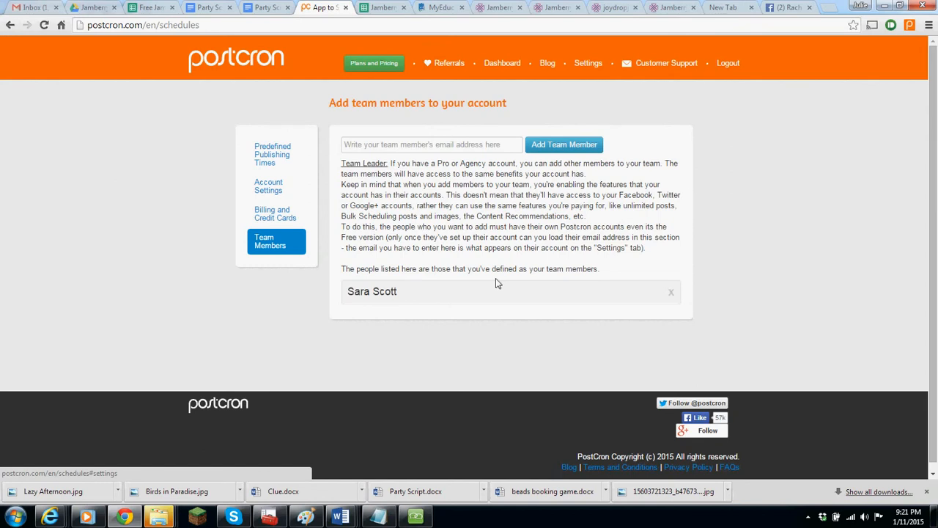
{"action": "left_click", "coordinate": [375, 65]}
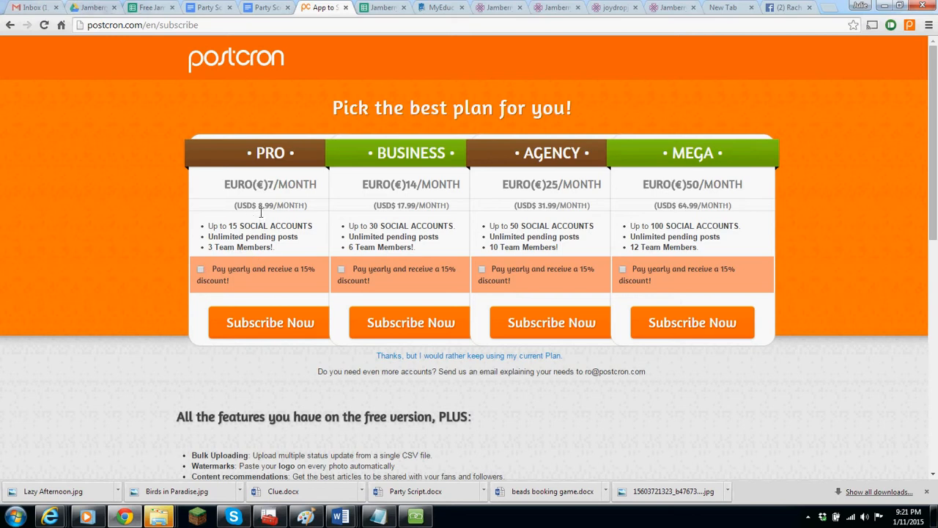
Step: Highlight the Pro plan's monthly dollar price, social account limit, pending posts and team member allowance
{"action": "left_click_drag", "start_coordinate": [258, 207], "coordinate": [277, 208]}
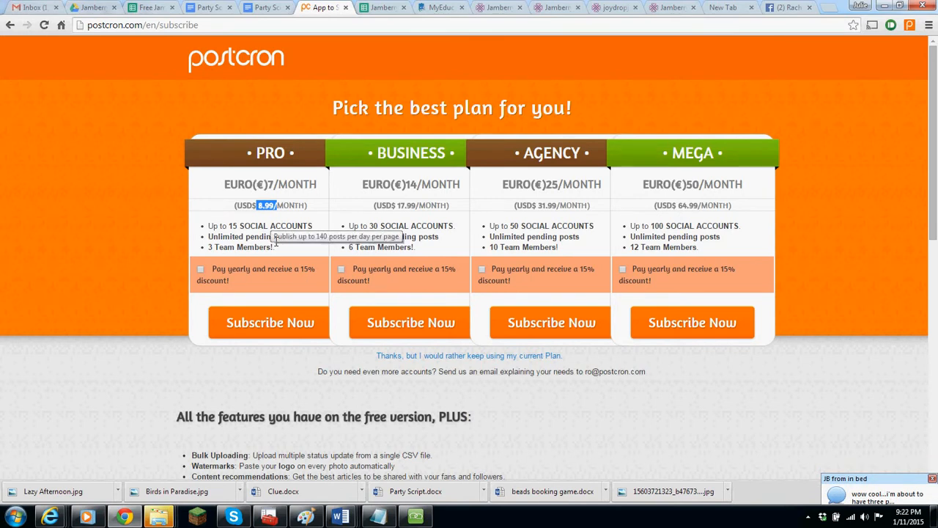
{"action": "left_click_drag", "start_coordinate": [229, 227], "coordinate": [318, 227]}
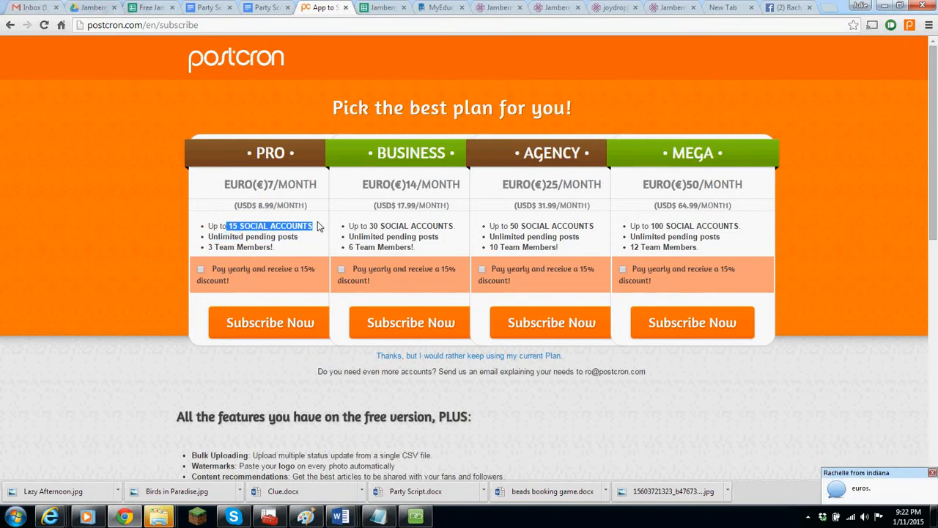
{"action": "left_click_drag", "start_coordinate": [221, 238], "coordinate": [280, 245]}
{"action": "mouse_move", "coordinate": [207, 248]}
{"action": "left_mouse_down"}
{"action": "mouse_move", "coordinate": [270, 242]}
{"action": "mouse_move", "coordinate": [204, 250]}
{"action": "left_mouse_up"}
{"action": "left_click", "coordinate": [289, 255]}
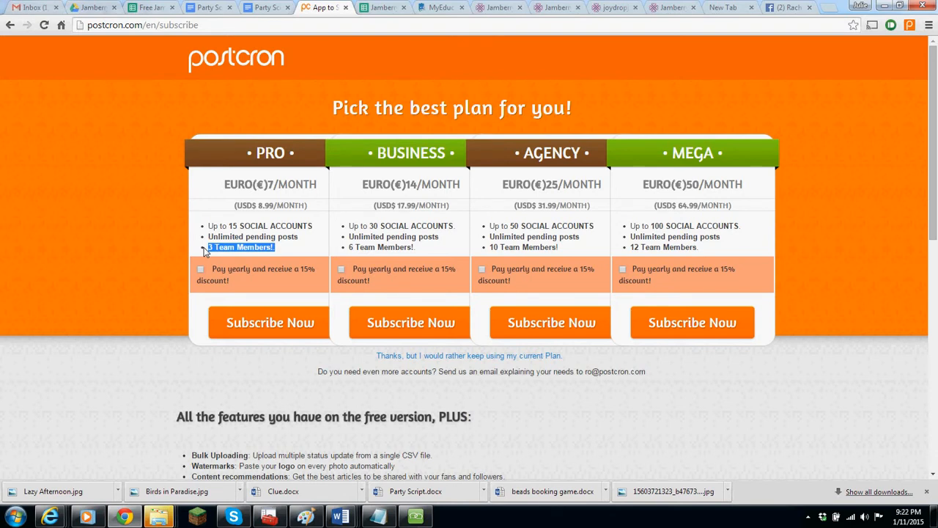
Step: Read the new AnyMeeting chat messages, highlight the Pro plan's dollar price in Postcron again, and return to the chat
{"action": "left_click", "coordinate": [415, 517]}
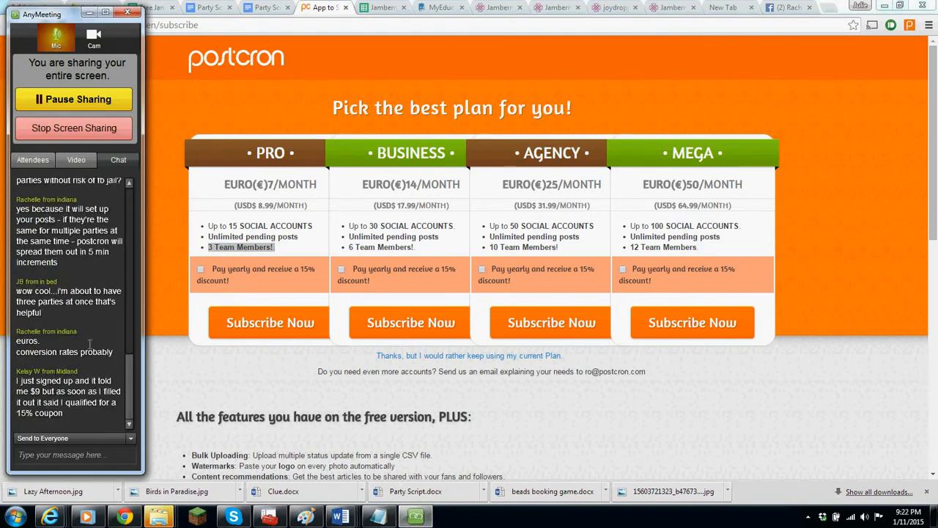
{"action": "left_click", "coordinate": [264, 212]}
{"action": "left_click_drag", "start_coordinate": [258, 206], "coordinate": [279, 212]}
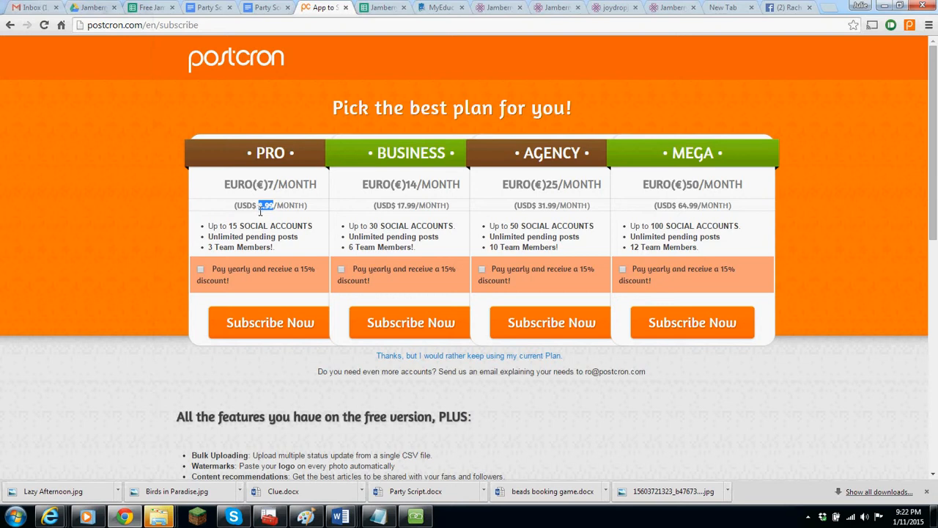
{"action": "left_click", "coordinate": [416, 518]}
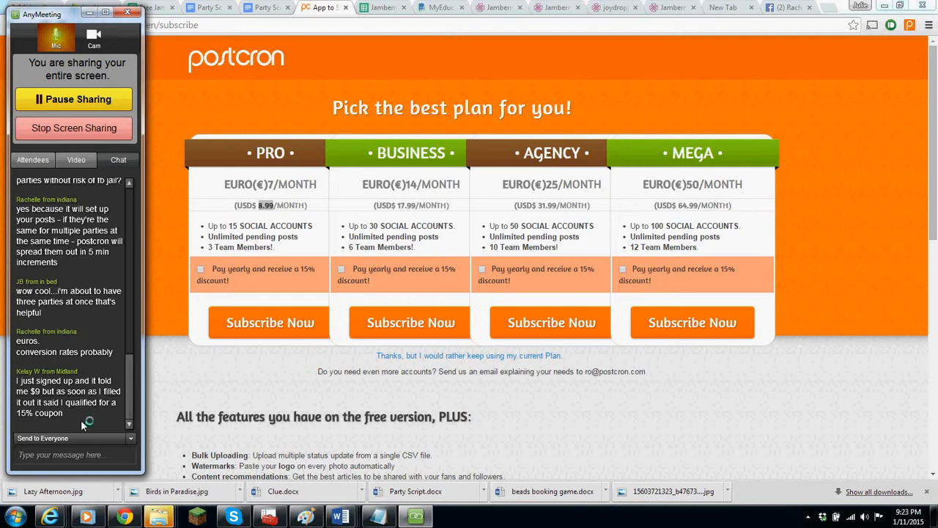
Step: Check the training agenda in Notepad and return to Postcron's pricing page, dismissing the special discount offer
{"action": "left_click", "coordinate": [370, 518]}
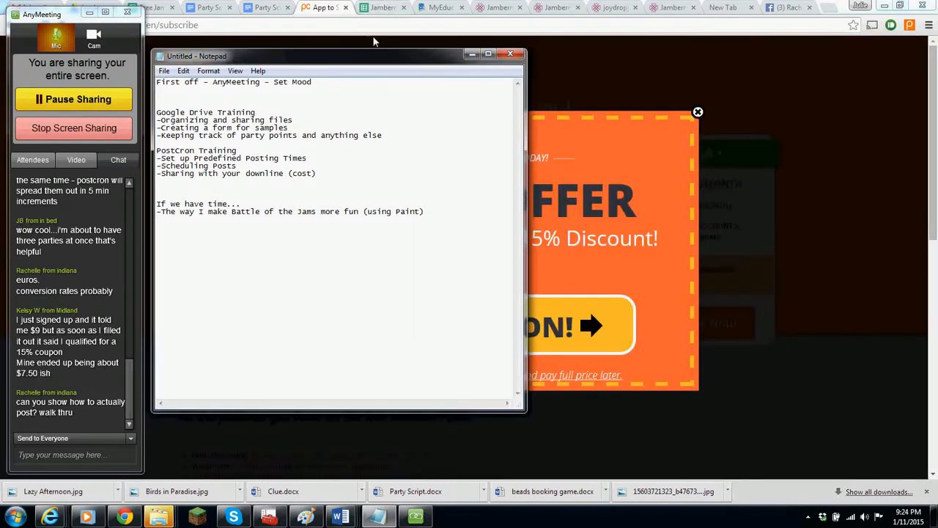
{"action": "left_click", "coordinate": [330, 6]}
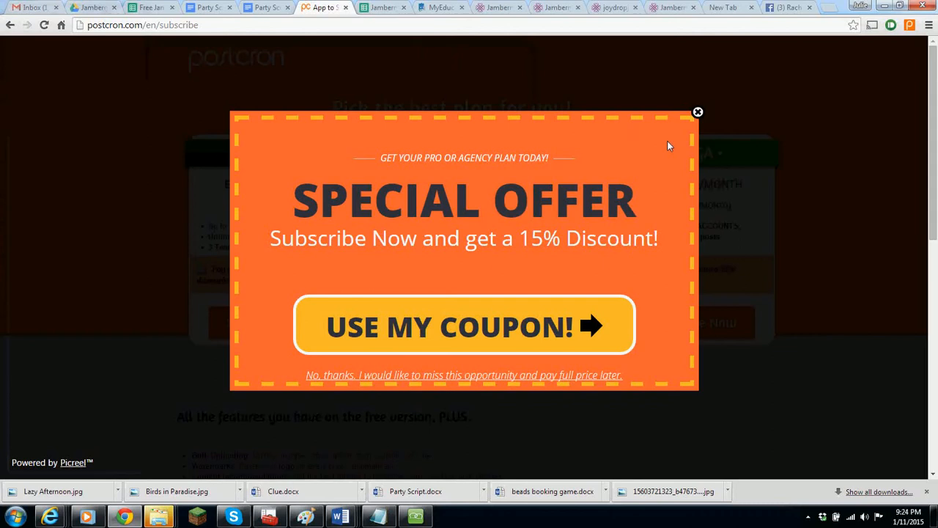
{"action": "left_click", "coordinate": [698, 114]}
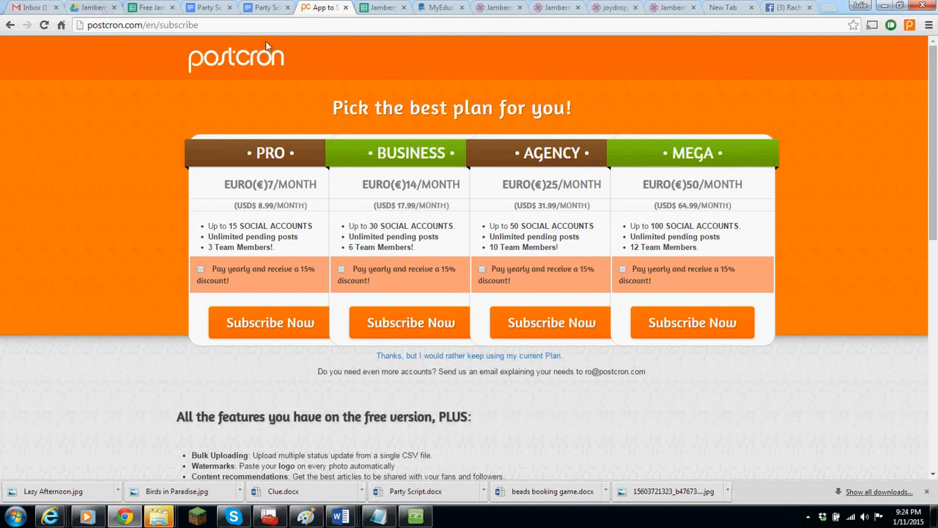
Step: Return to the Postcron dashboard and make JJJF the only group selected for publishing
{"action": "left_click", "coordinate": [9, 25]}
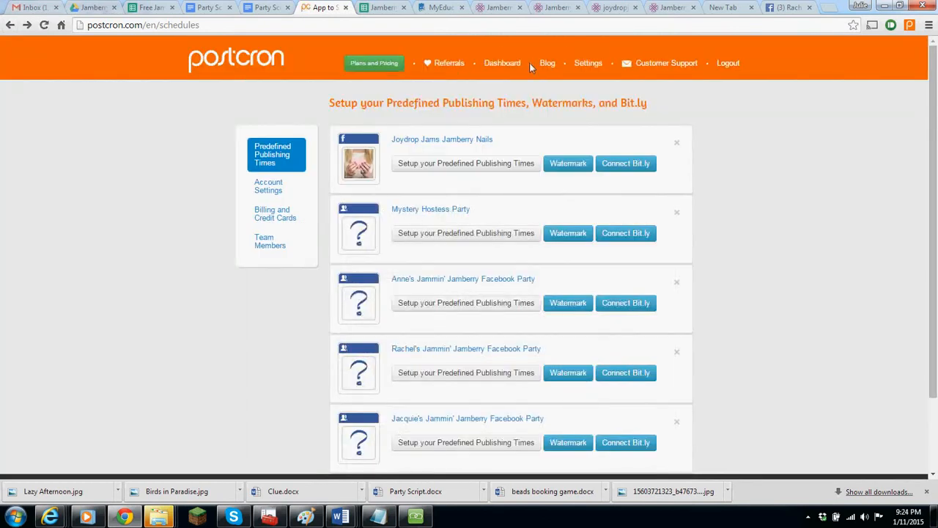
{"action": "left_click", "coordinate": [511, 67]}
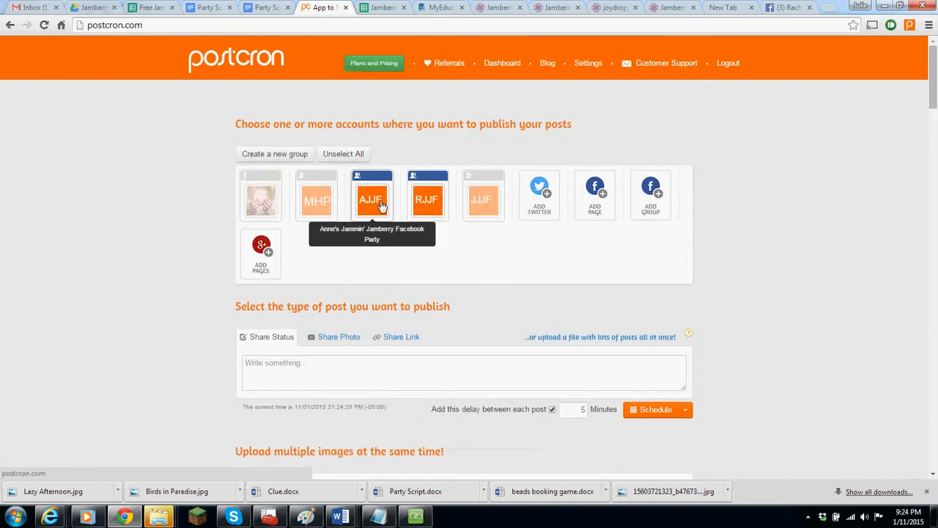
{"action": "left_click", "coordinate": [379, 202]}
{"action": "left_click", "coordinate": [428, 189]}
{"action": "left_click", "coordinate": [482, 193]}
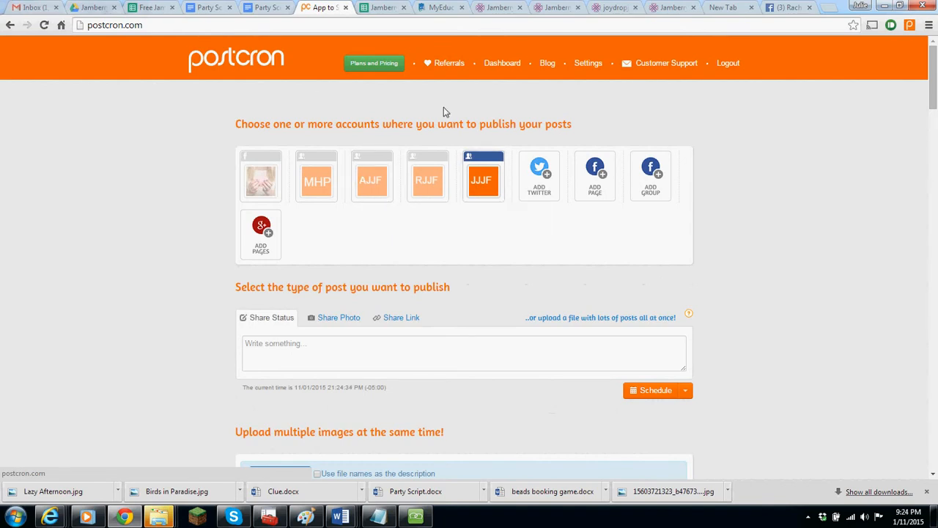
Step: Review the JJJF party group's scheduled posts and go back to the account selection
{"action": "scroll", "coordinate": [790, 138], "scroll_direction": "down", "scroll_amount": 10}
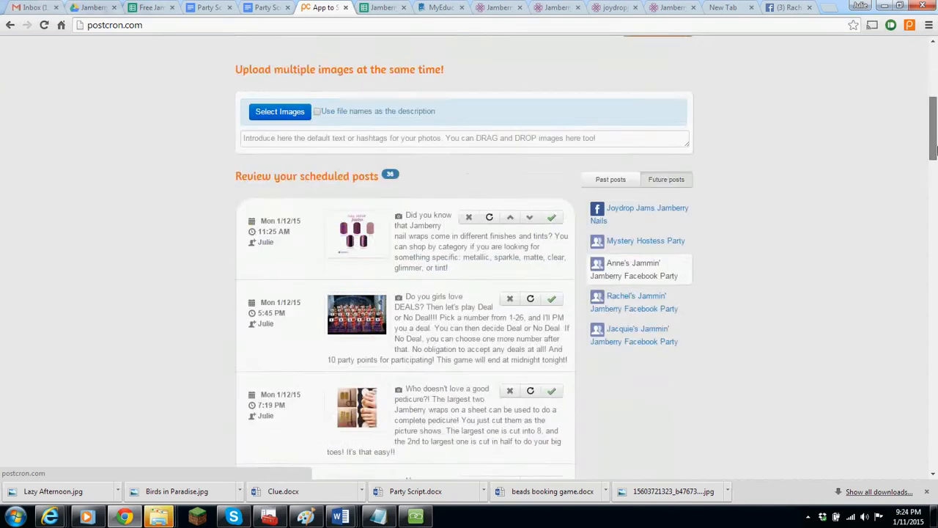
{"action": "left_click", "coordinate": [656, 117]}
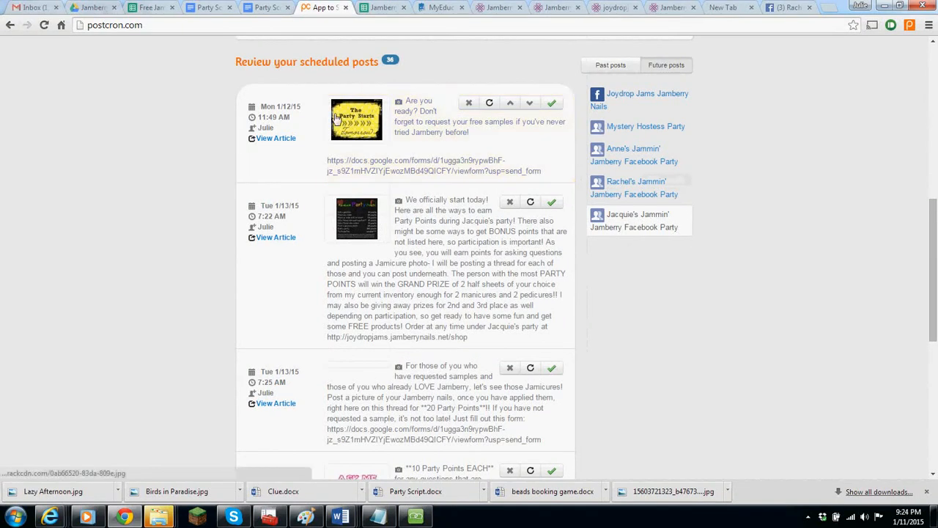
{"action": "left_click_drag", "start_coordinate": [934, 233], "coordinate": [934, 81]}
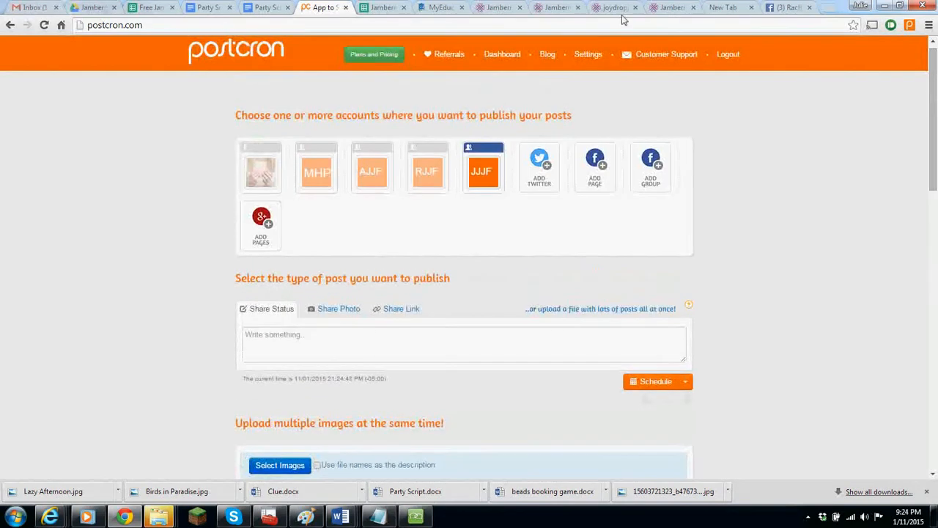
Step: Copy the Party Points Picture paragraph under Day 1 in the Party Script document
{"action": "left_click", "coordinate": [210, 7]}
{"action": "left_click_drag", "start_coordinate": [936, 121], "coordinate": [935, 169]}
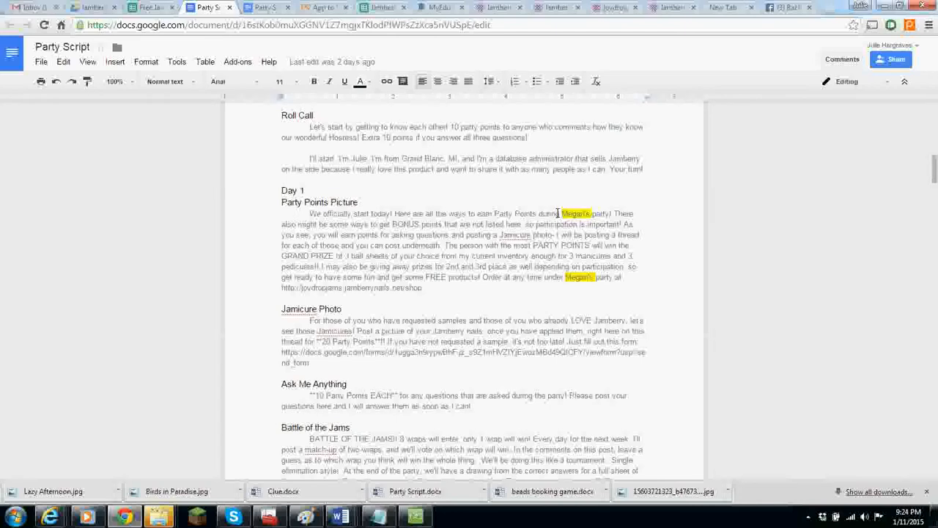
{"action": "left_click_drag", "start_coordinate": [310, 213], "coordinate": [425, 287]}
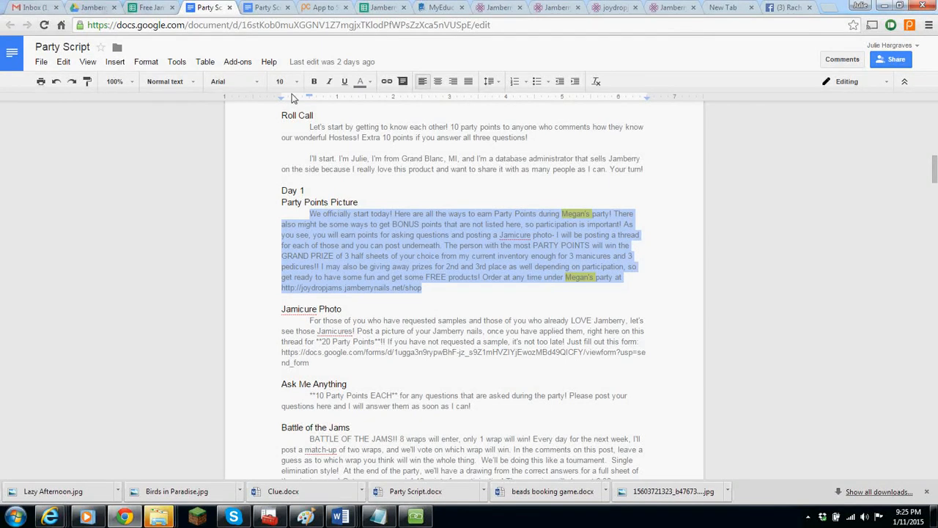
Step: Switch back to Postcron and attach the image Facebook Party Points NEW.jpg to a new photo post
{"action": "left_click", "coordinate": [311, 6]}
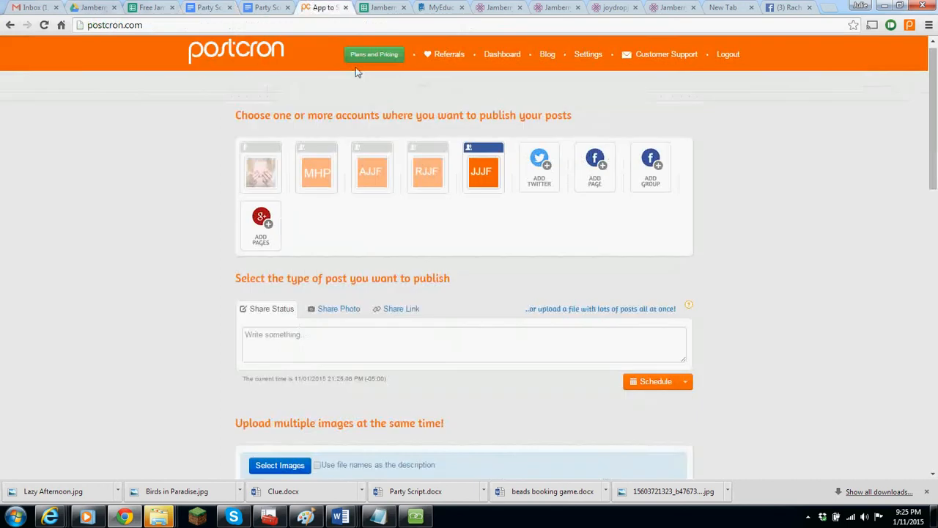
{"action": "left_click", "coordinate": [337, 309]}
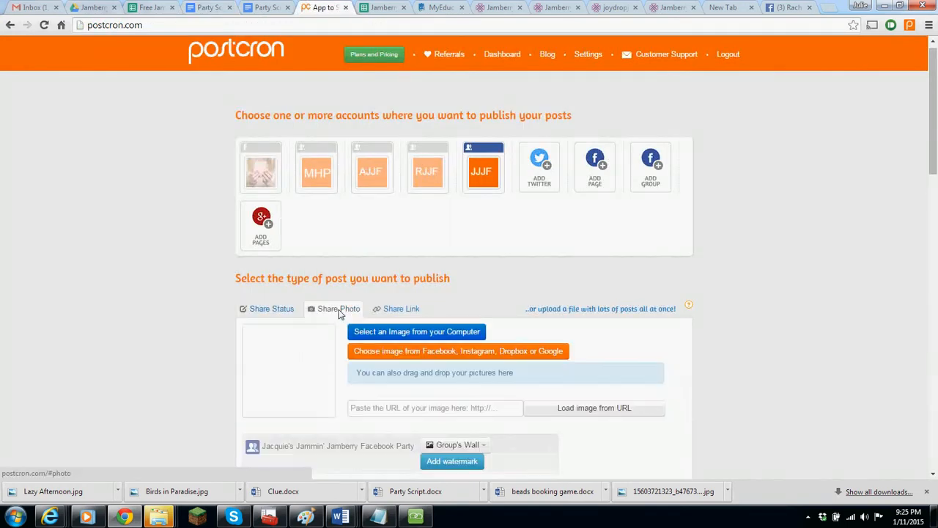
{"action": "left_click", "coordinate": [430, 332]}
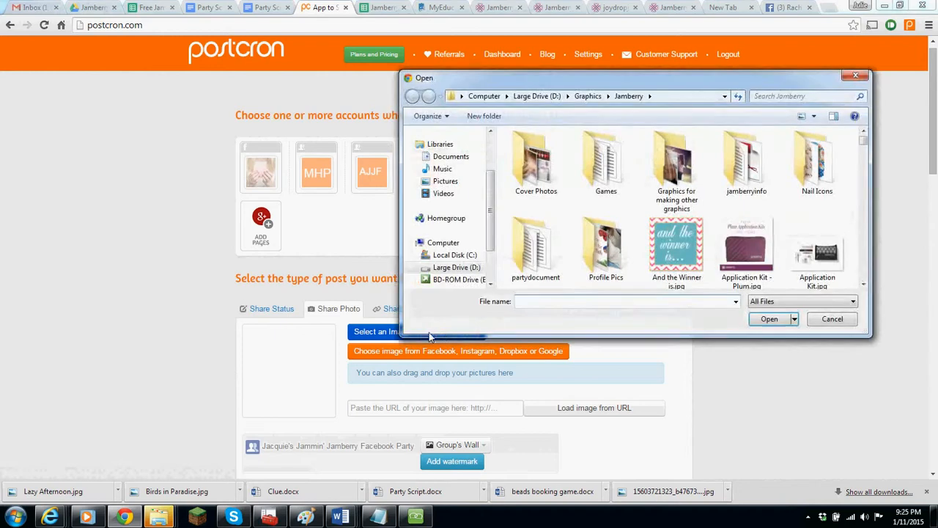
{"action": "type", "text": "fac"}
{"action": "left_click", "coordinate": [617, 313]}
{"action": "left_click", "coordinate": [769, 318]}
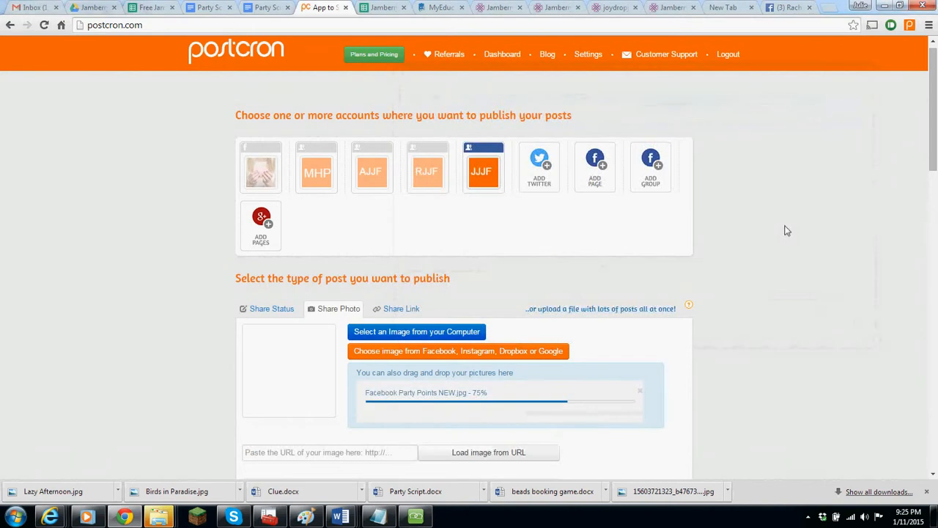
Step: Paste the copied Party Points text as the photo's caption and replace both hostess names with the JJJF party's hostess
{"action": "scroll", "coordinate": [781, 235], "scroll_direction": "down", "scroll_amount": 3}
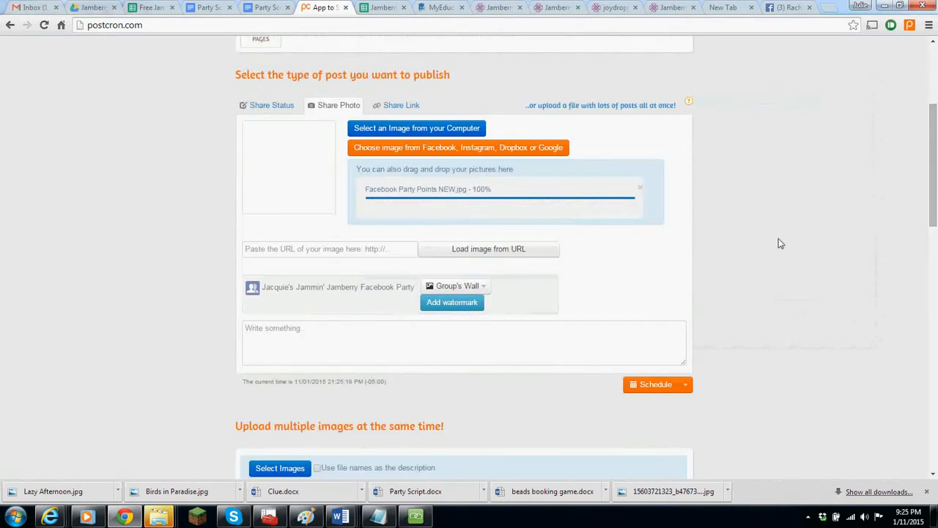
{"action": "left_click", "coordinate": [558, 343]}
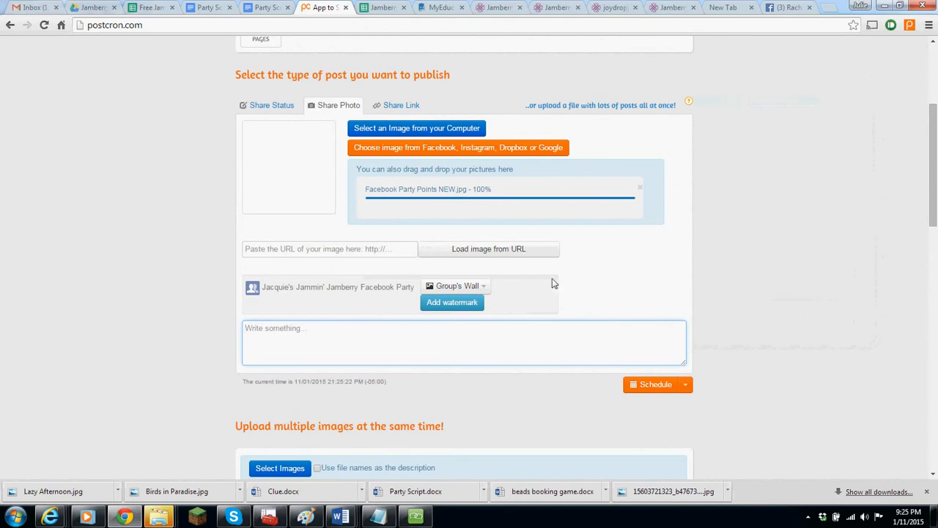
{"action": "type", "text": "We officially start today! Here are all the ways to earn Party Points during Megan's party! There also might be some ways to get BONUS points that are not listed here, so participation is important! As you see, you will earn points for asking questions and posting a Jamicure photo- I will be posting a thread for each of those and you can post underneath. The person with the most PARTY POINTS will win the GRAND PRIZE of 3 half sheets of your choice from my current inventory enough for 3 manicures and 3 pedicures!! I may also be giving away prizes for 2nd and 3rd place as well depending on participation, so get ready to have some fun and get some FREE products! Order at any time under Megan's party at http://joydropjams.jamberrynails.net/shop"}
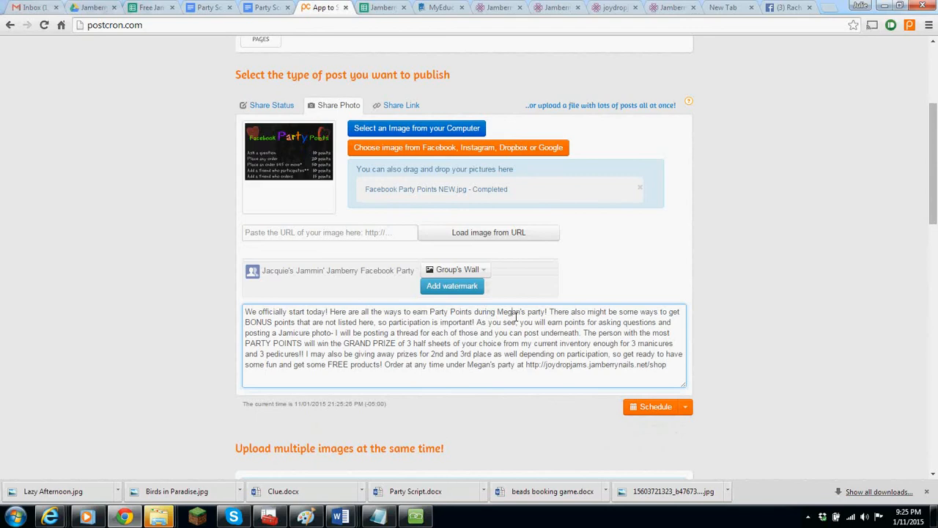
{"action": "double_click", "coordinate": [511, 312]}
{"action": "type", "text": "Jacquie's"}
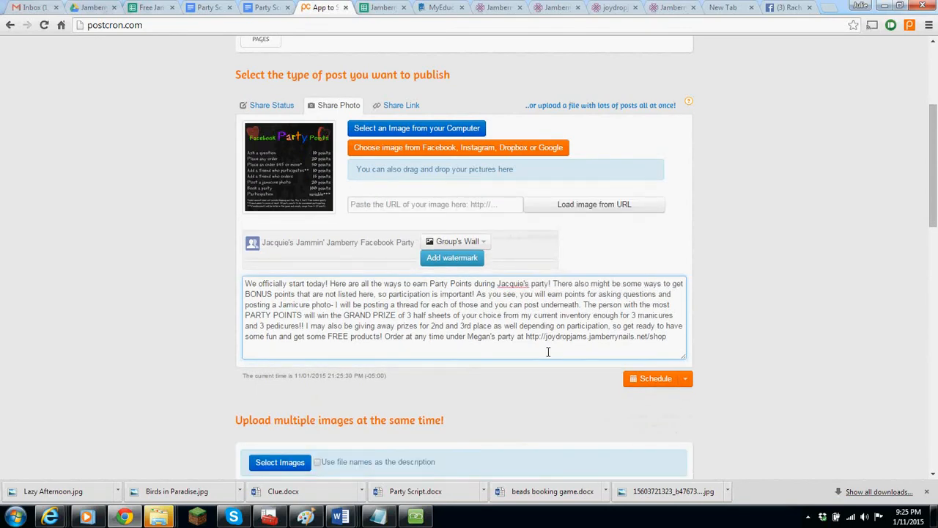
{"action": "double_click", "coordinate": [480, 337]}
{"action": "type", "text": "Jacquie's"}
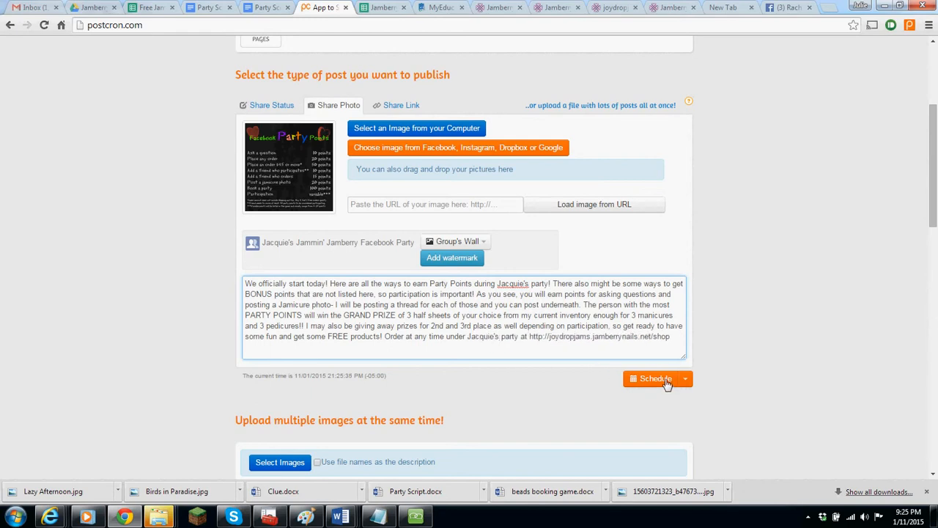
Step: Schedule the photo post for January 13, 2015 at 08:37
{"action": "left_click", "coordinate": [667, 384]}
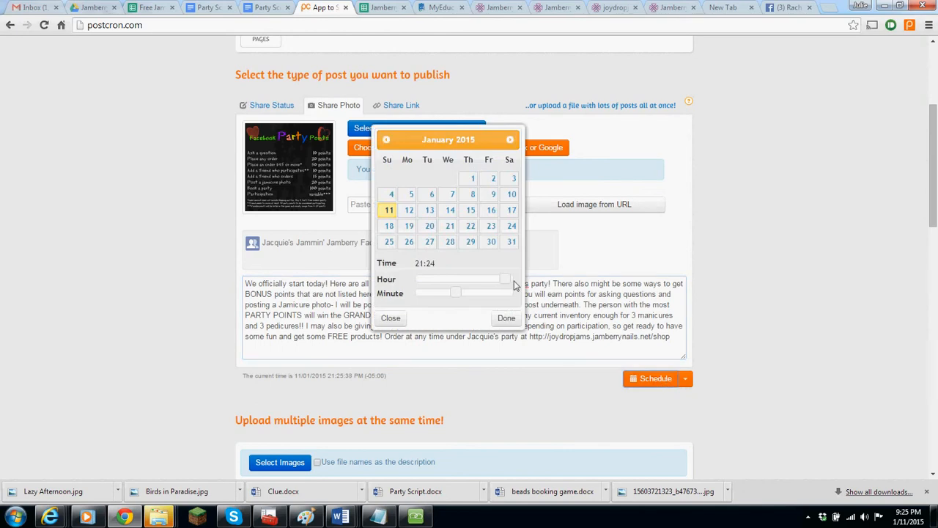
{"action": "left_click", "coordinate": [430, 211]}
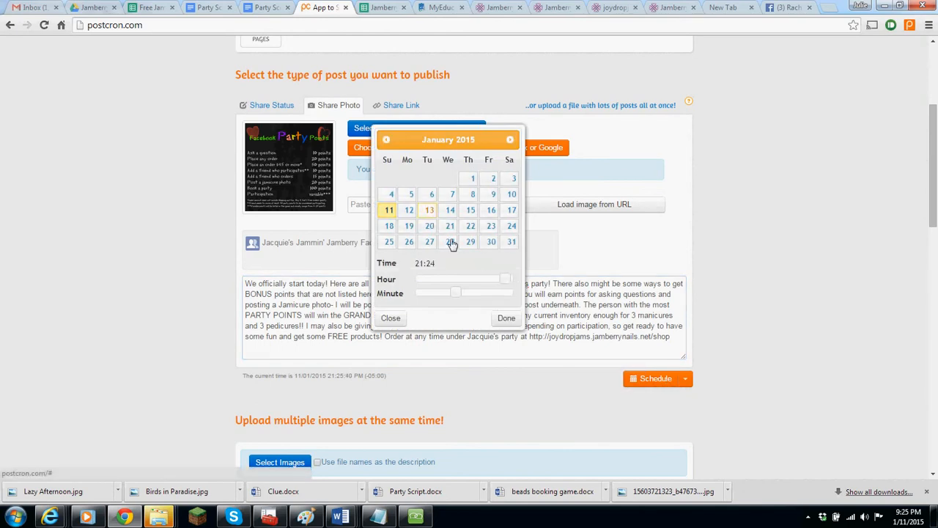
{"action": "left_click_drag", "start_coordinate": [498, 283], "coordinate": [449, 285]}
{"action": "left_click", "coordinate": [477, 293]}
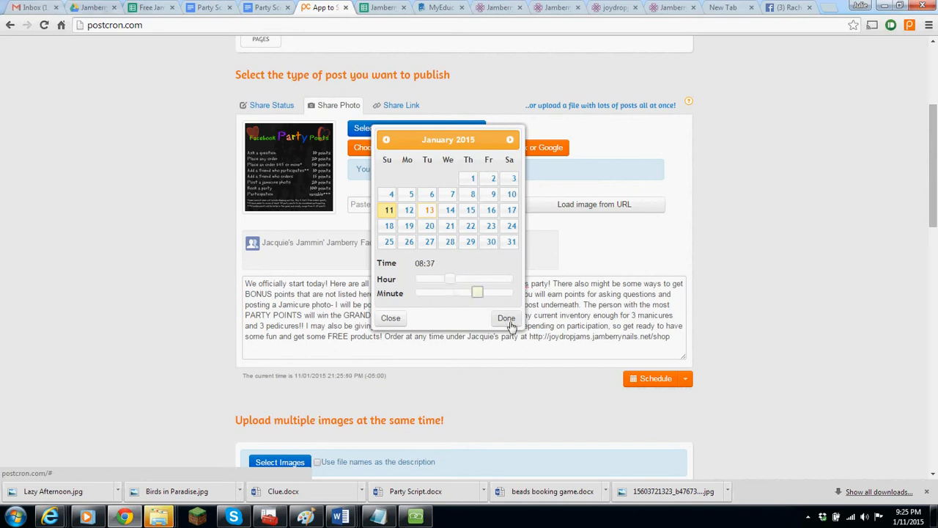
{"action": "left_click", "coordinate": [507, 319]}
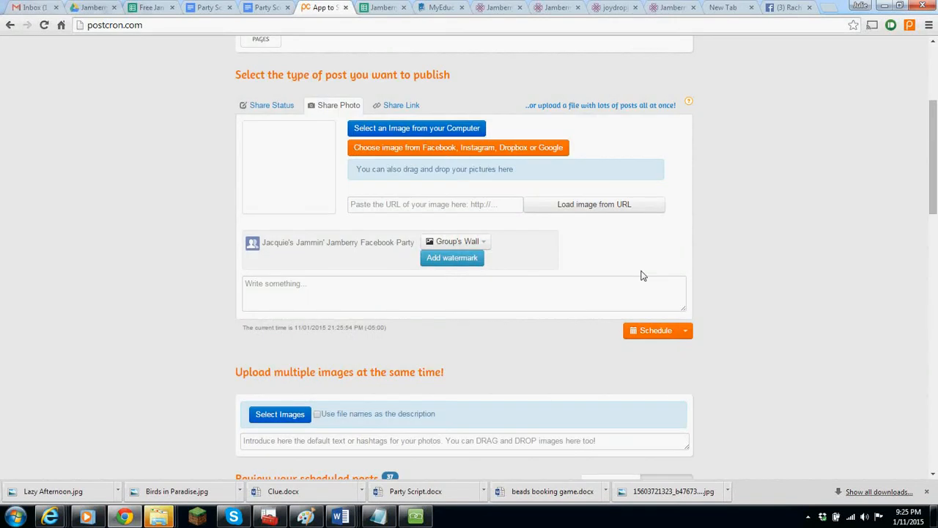
Step: Find the Tue 1/13/15 8:37 AM Party Points post among the JJJF group's scheduled posts and delete it
{"action": "left_click_drag", "start_coordinate": [932, 189], "coordinate": [936, 278]}
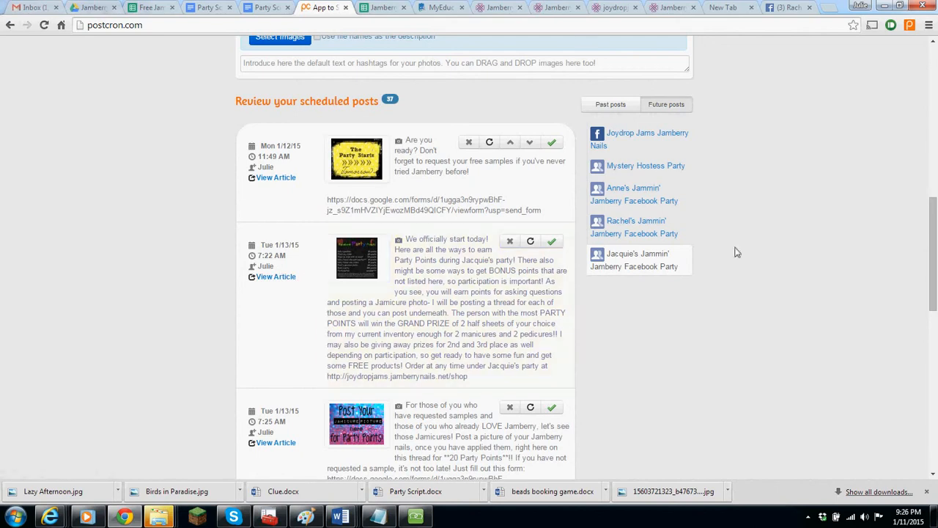
{"action": "left_click_drag", "start_coordinate": [936, 257], "coordinate": [935, 339]}
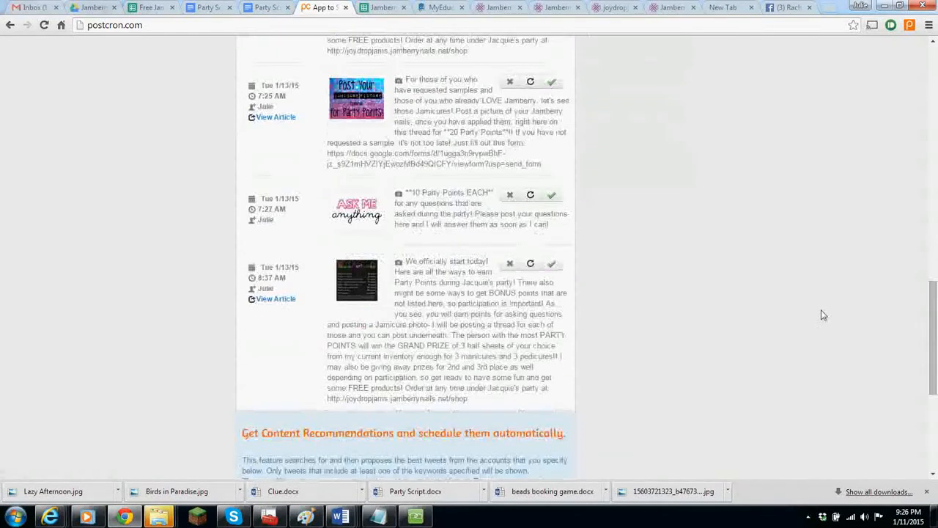
{"action": "left_click", "coordinate": [510, 264]}
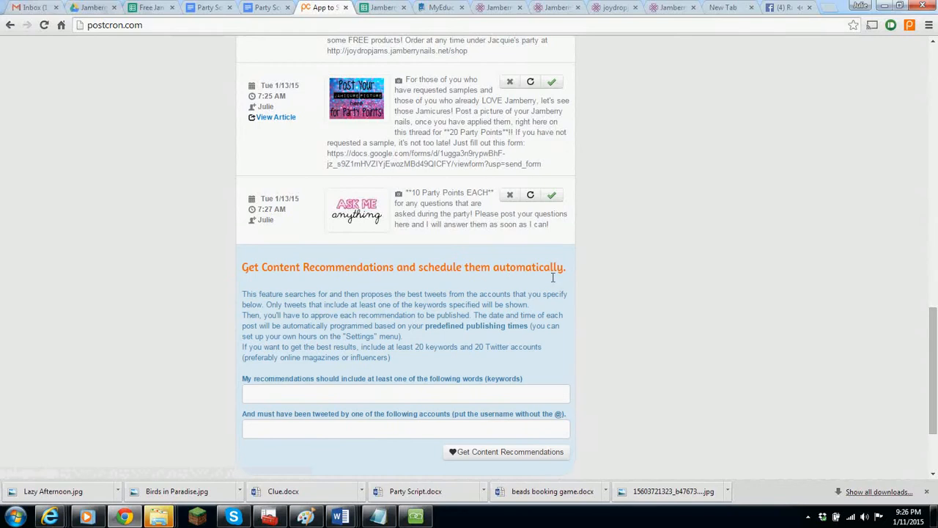
Step: Look over the JJJF group's remaining scheduled posts and return to the Party Script document
{"action": "left_click_drag", "start_coordinate": [935, 353], "coordinate": [935, 221]}
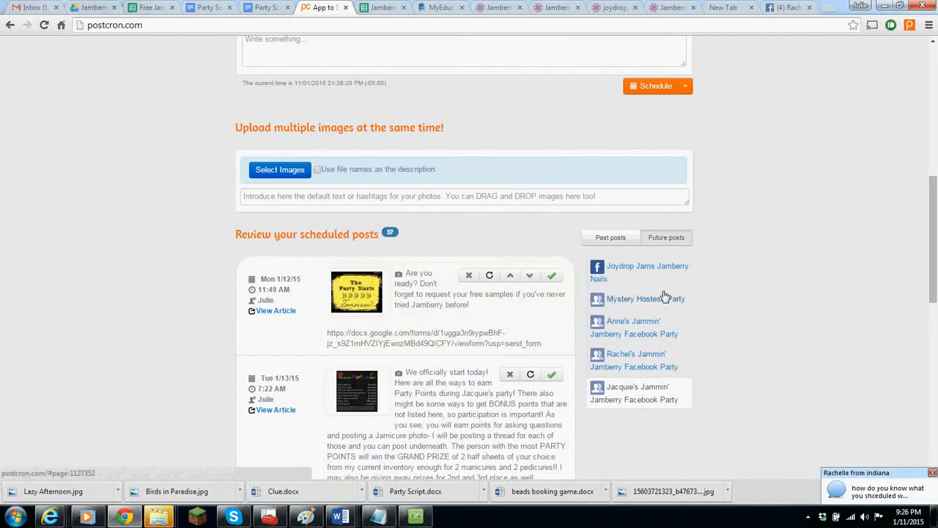
{"action": "left_click_drag", "start_coordinate": [937, 238], "coordinate": [935, 275]}
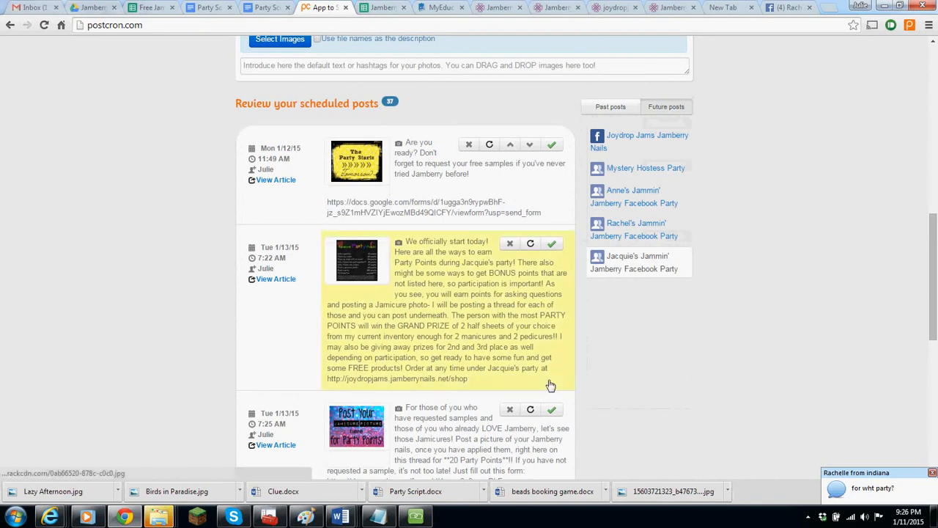
{"action": "left_click_drag", "start_coordinate": [936, 282], "coordinate": [937, 341]}
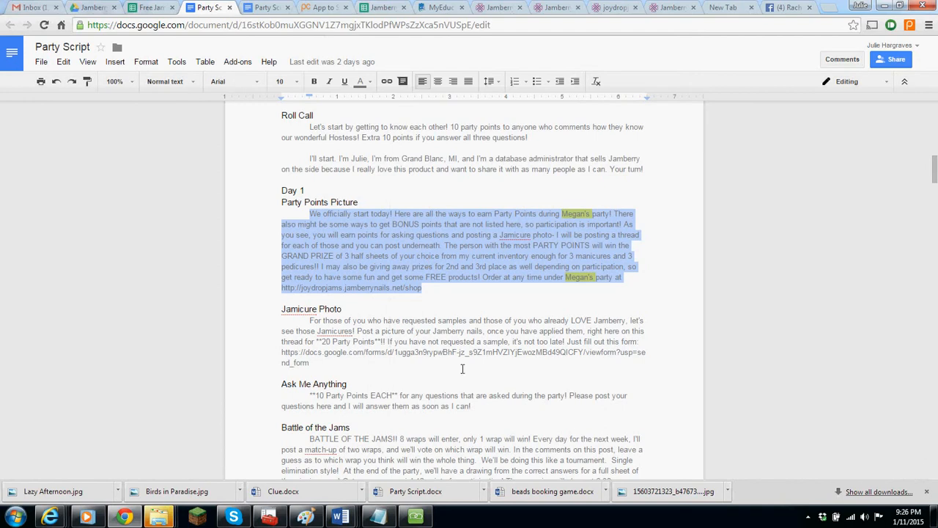
Step: Highlight the Battle of the Jams paragraph under Day 1 in the Party Script
{"action": "left_click", "coordinate": [355, 438]}
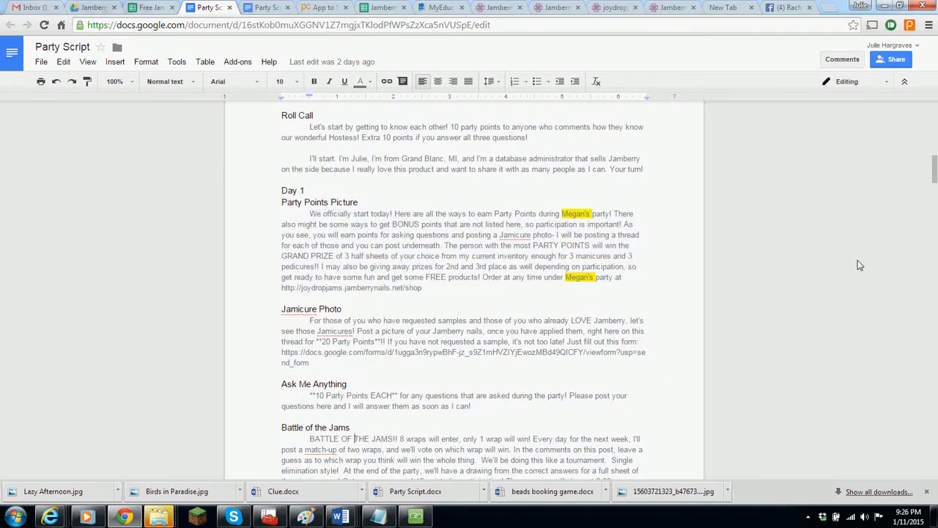
{"action": "left_click_drag", "start_coordinate": [934, 168], "coordinate": [934, 184]}
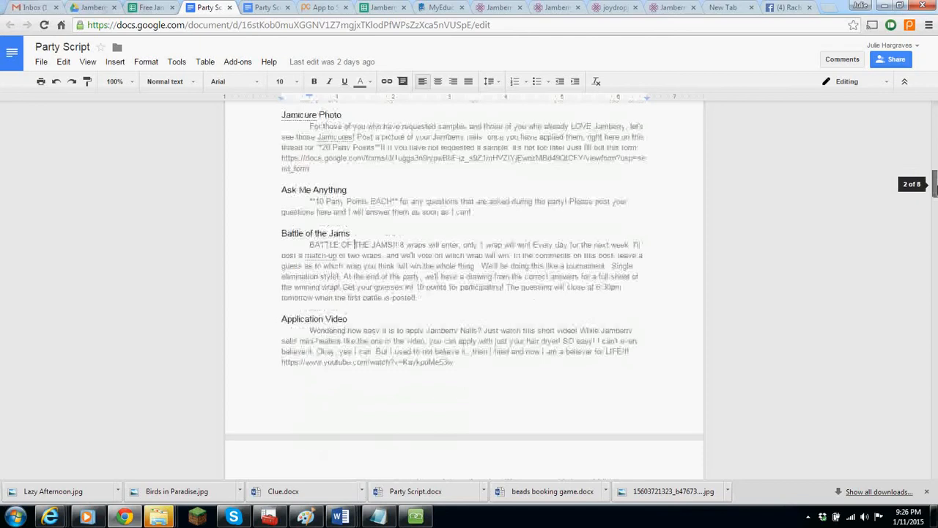
{"action": "left_click_drag", "start_coordinate": [313, 250], "coordinate": [424, 298]}
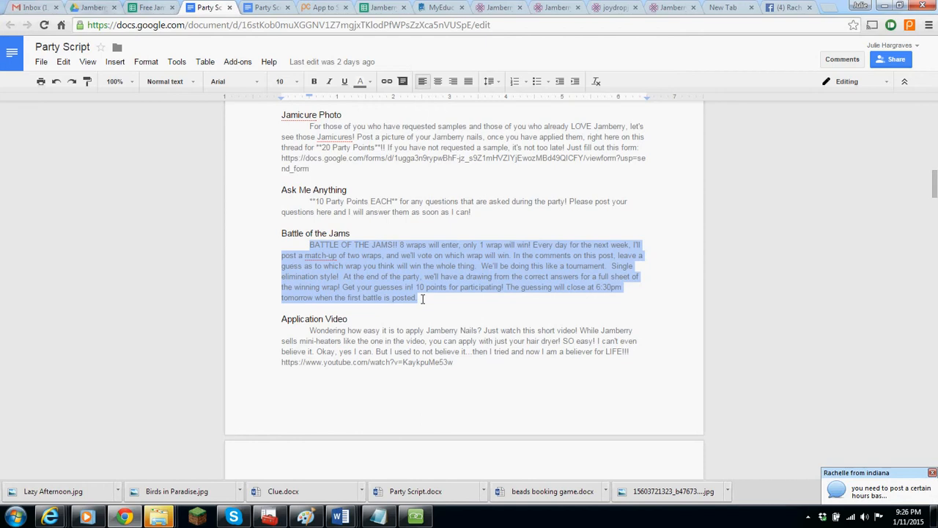
Step: Read the new AnyMeeting chat messages and copy the Battle of the Jams paragraph from the Party Script
{"action": "left_click", "coordinate": [416, 517]}
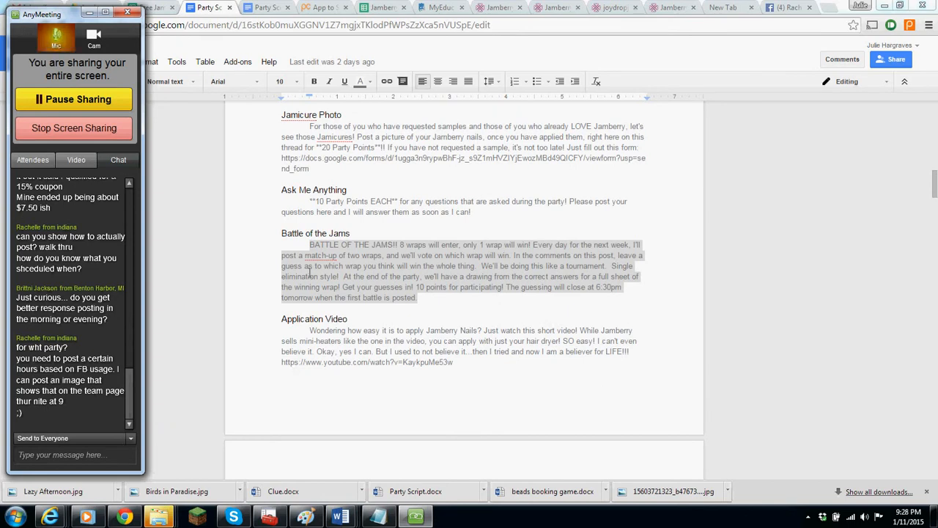
{"action": "left_click", "coordinate": [319, 249]}
{"action": "left_click_drag", "start_coordinate": [320, 253], "coordinate": [422, 306]}
{"action": "key", "text": "ctrl+c"}
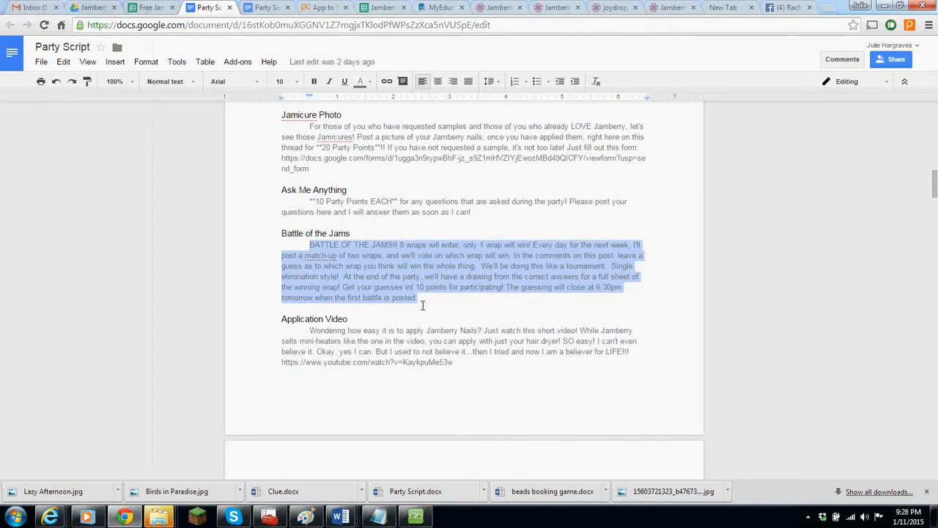
Step: Switch to Postcron and upload All BOJ Choices.png from the JJJF group's folder in Games > Battle of Jams for the photo post
{"action": "left_click", "coordinate": [317, 7]}
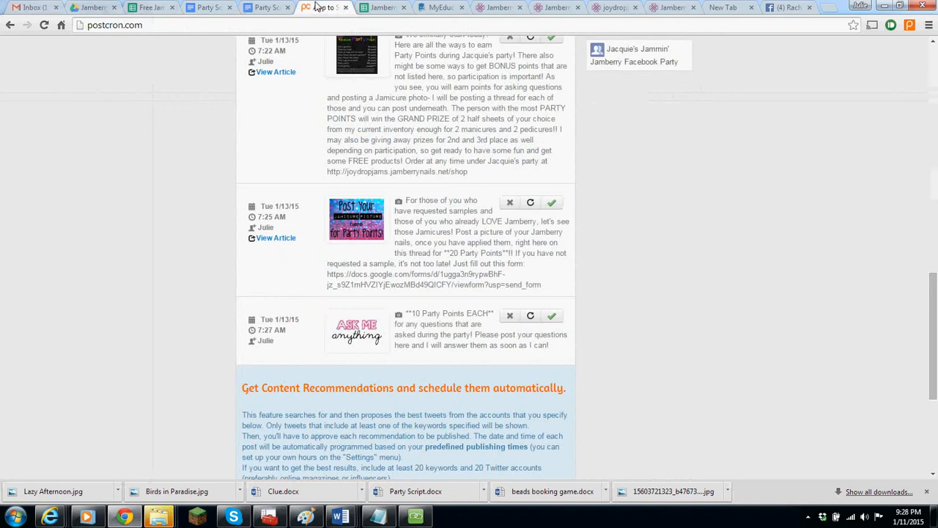
{"action": "scroll", "coordinate": [872, 60], "scroll_direction": "up", "scroll_amount": 15}
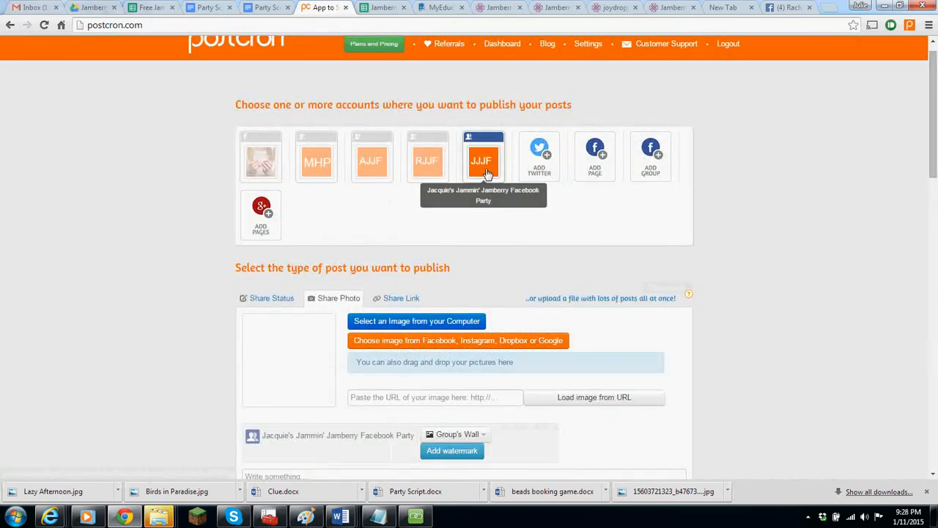
{"action": "left_click", "coordinate": [454, 321]}
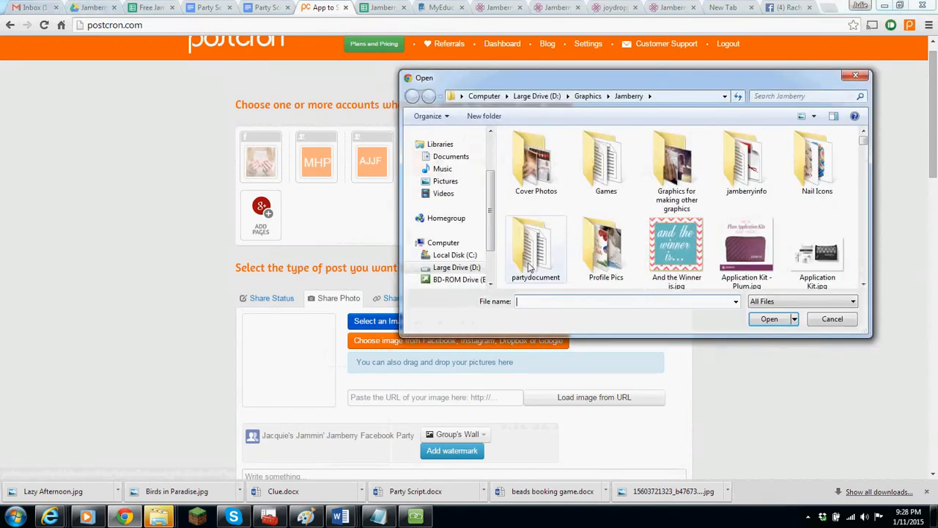
{"action": "double_click", "coordinate": [606, 158]}
{"action": "double_click", "coordinate": [540, 172]}
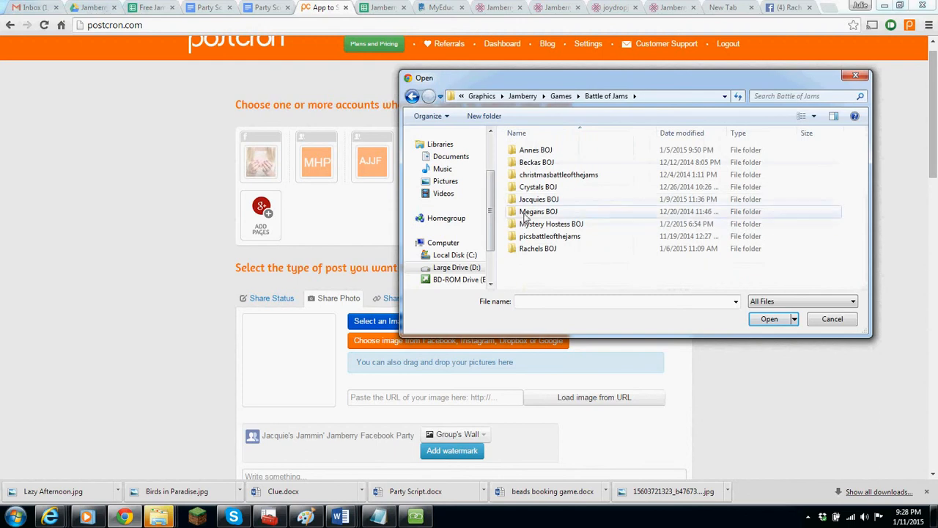
{"action": "double_click", "coordinate": [550, 200]}
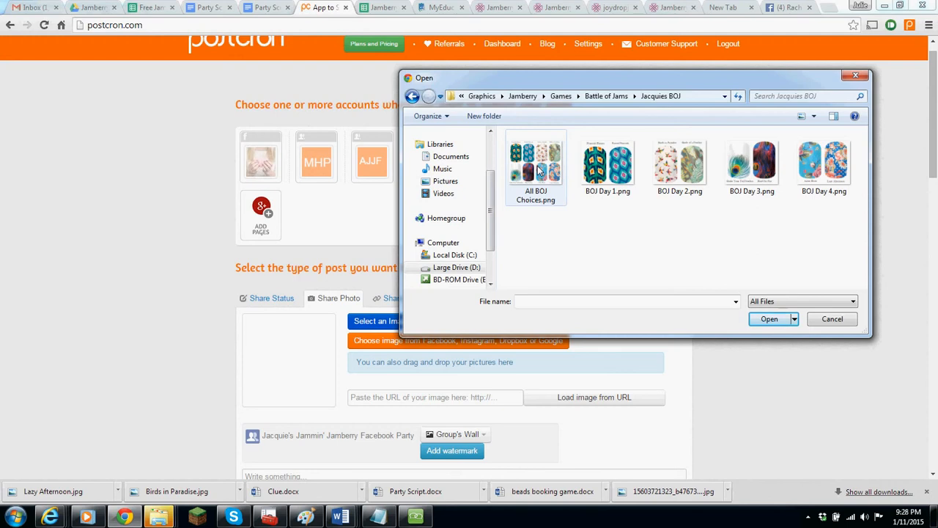
{"action": "double_click", "coordinate": [537, 170]}
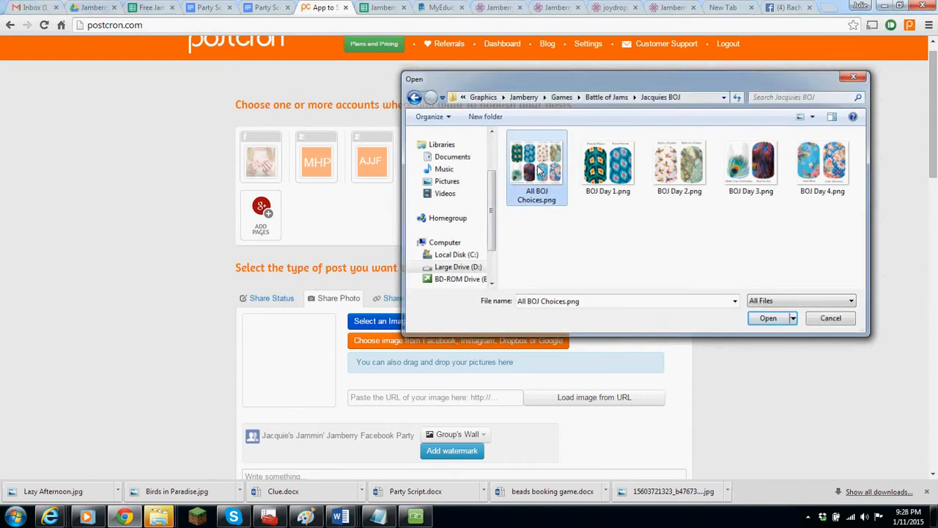
Step: Paste the copied Battle of the Jams paragraph as the photo post's text
{"action": "scroll", "coordinate": [887, 168], "scroll_direction": "down", "scroll_amount": 3}
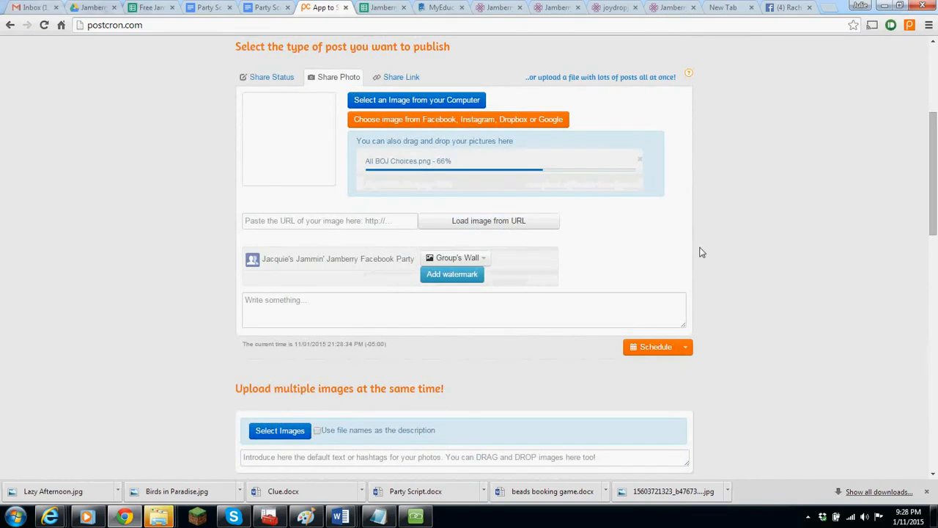
{"action": "left_click", "coordinate": [612, 308]}
{"action": "key", "text": "ctrl+v"}
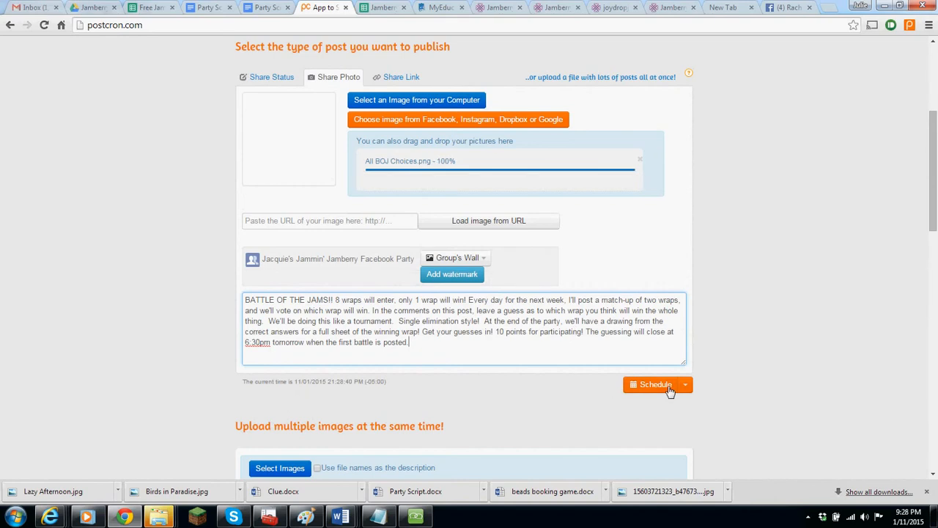
Step: Set the schedule time to 12:22 on January 13, 2015, try to schedule the post, and close the date picker
{"action": "left_click", "coordinate": [667, 390]}
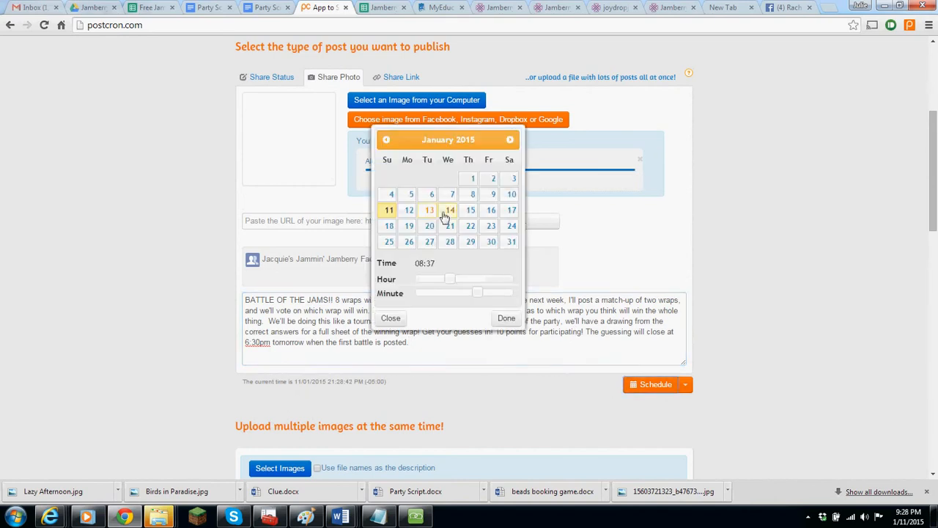
{"action": "left_click", "coordinate": [467, 280]}
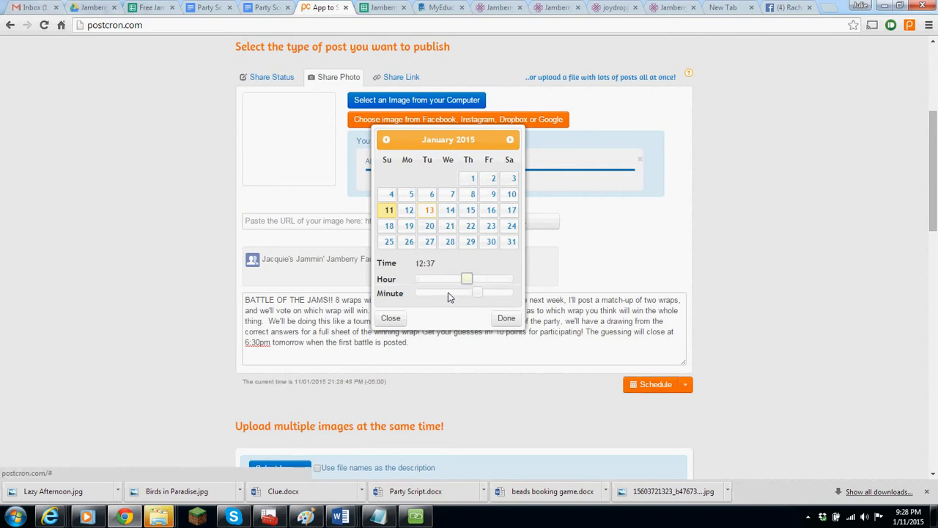
{"action": "left_click", "coordinate": [451, 293]}
{"action": "left_click", "coordinate": [506, 317]}
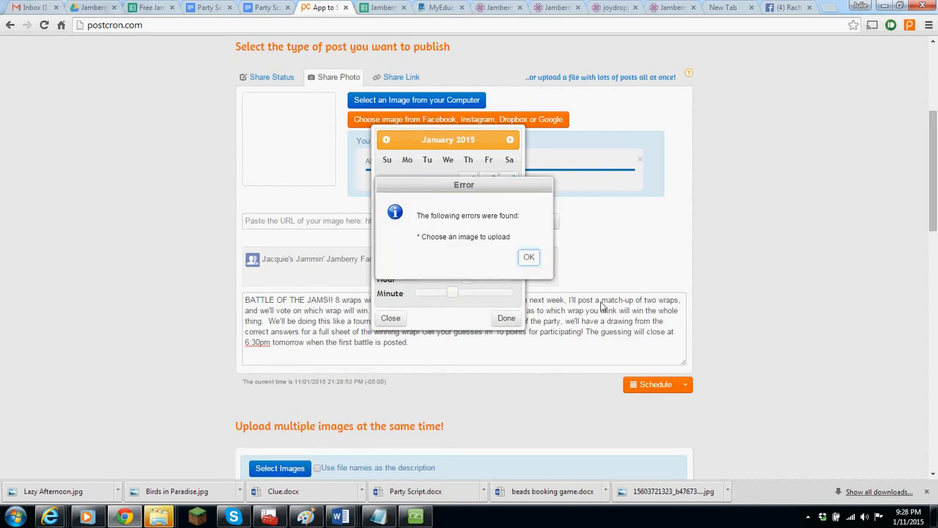
{"action": "left_click", "coordinate": [530, 254]}
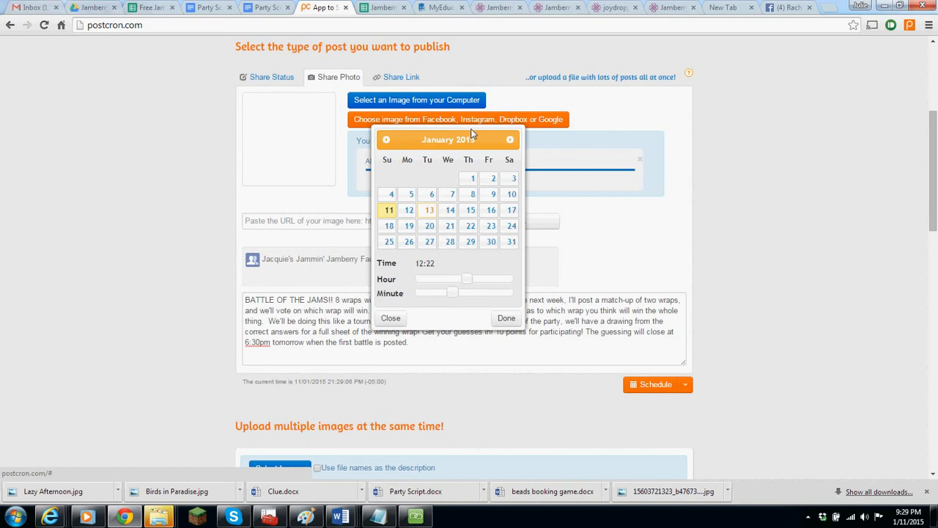
{"action": "left_click", "coordinate": [392, 318]}
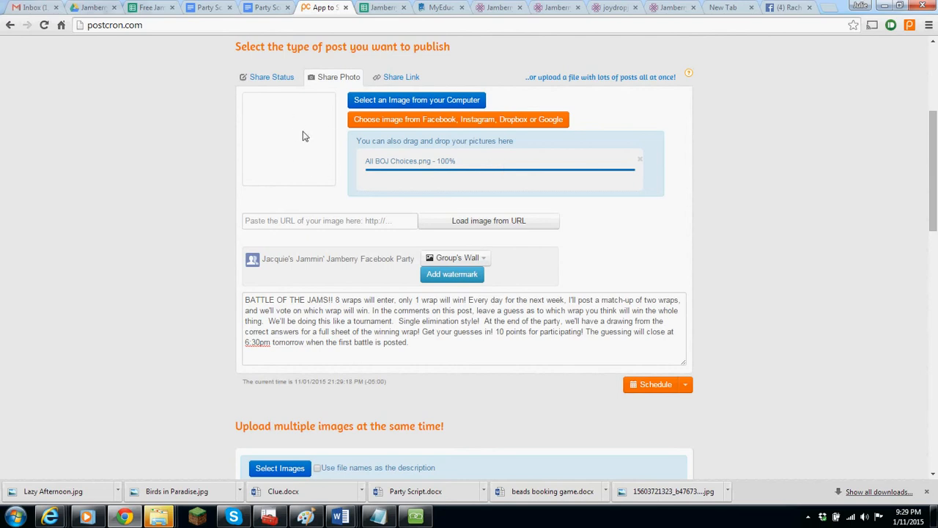
{"action": "left_click", "coordinate": [490, 356]}
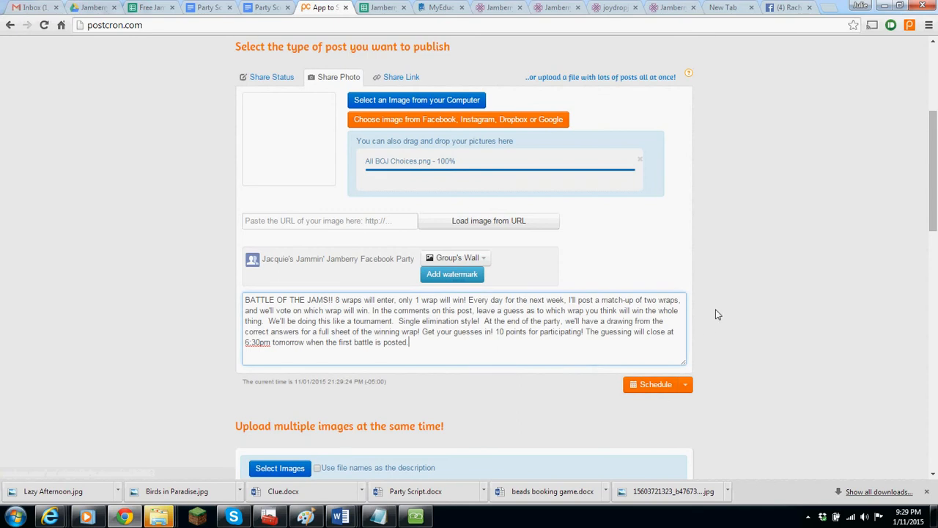
Step: Check the AnyMeeting chat for new messages while the All BOJ Choices.png image loads in the photo post
{"action": "scroll", "coordinate": [936, 197], "scroll_direction": "down", "scroll_amount": 4}
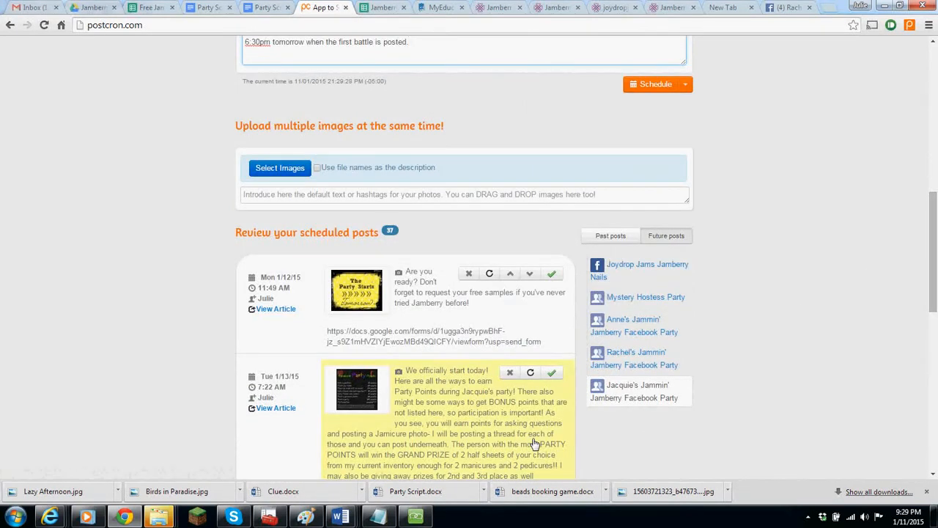
{"action": "left_click", "coordinate": [420, 519]}
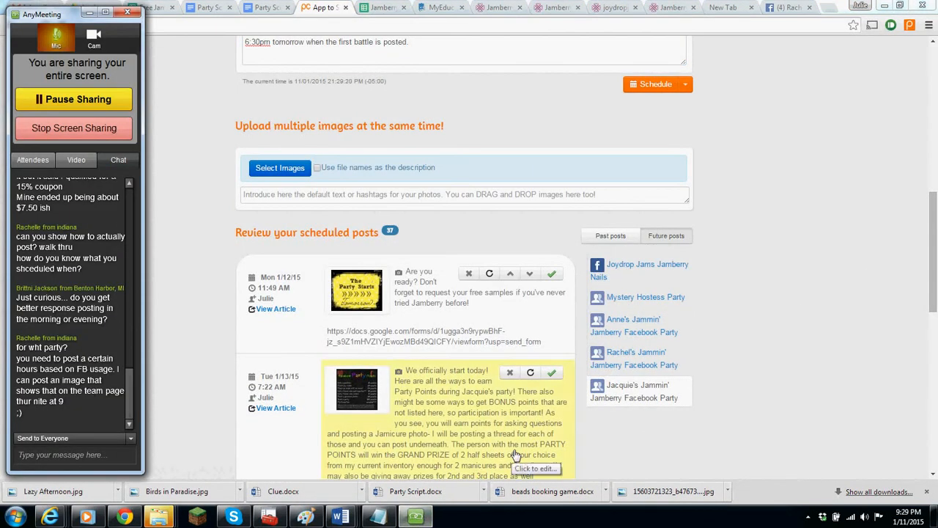
{"action": "left_click_drag", "start_coordinate": [935, 232], "coordinate": [936, 148]}
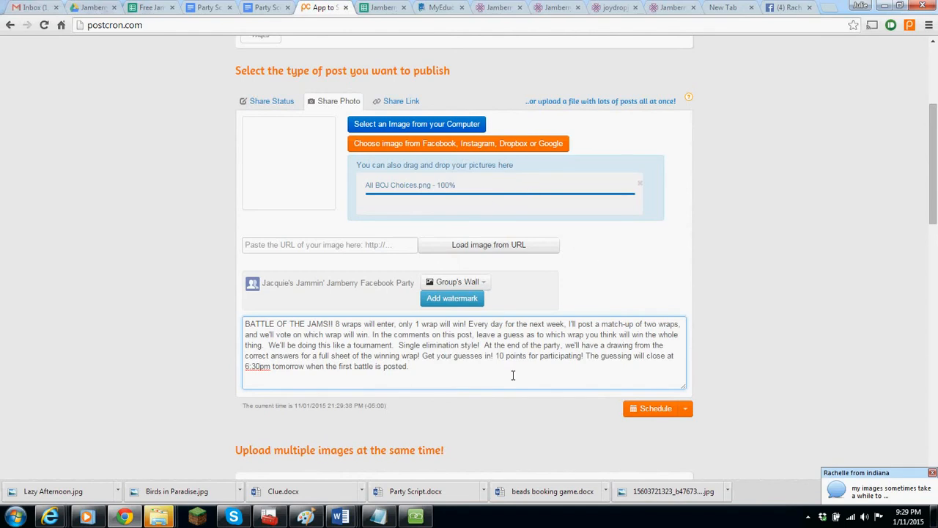
{"action": "left_click", "coordinate": [416, 517]}
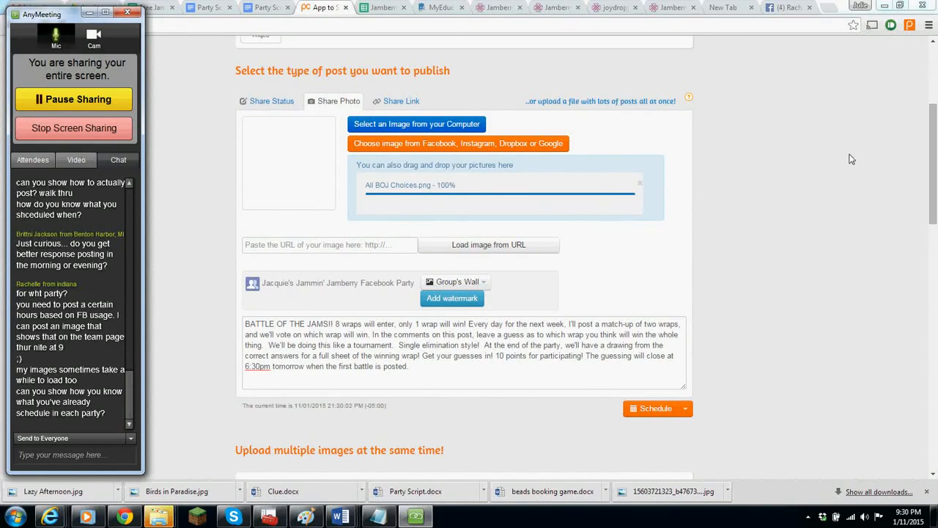
Step: Review the Joydrop Jams Jamberry Nails page's future and past posts, and the Mystery Hostess Party group's past posts
{"action": "left_click_drag", "start_coordinate": [936, 162], "coordinate": [936, 288]}
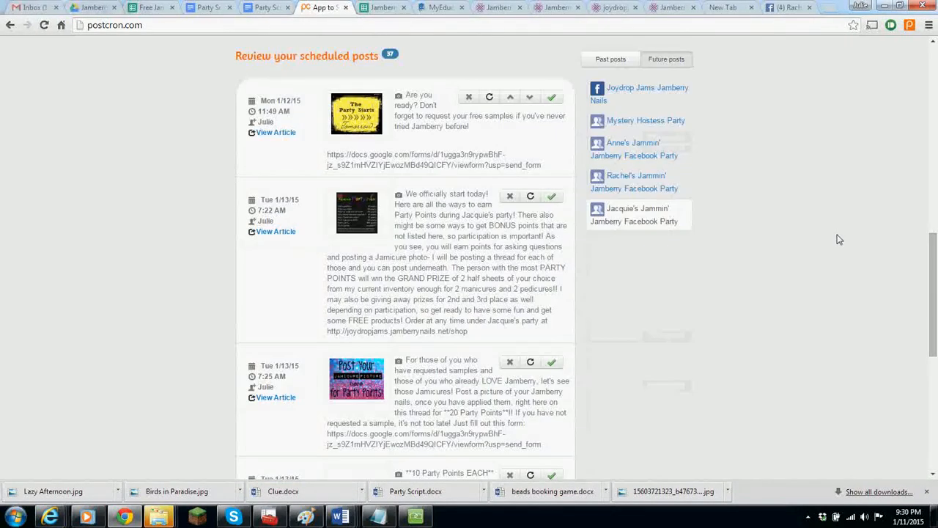
{"action": "left_click", "coordinate": [629, 92]}
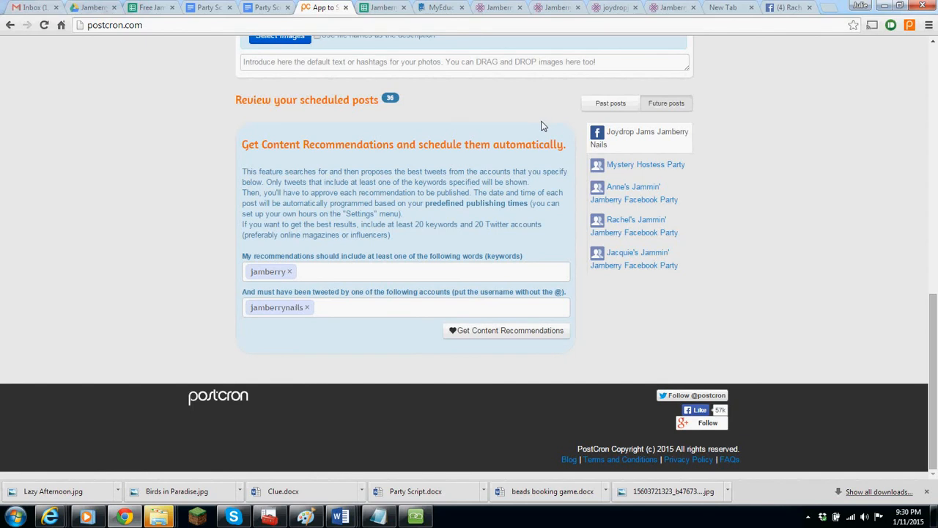
{"action": "left_click", "coordinate": [620, 105]}
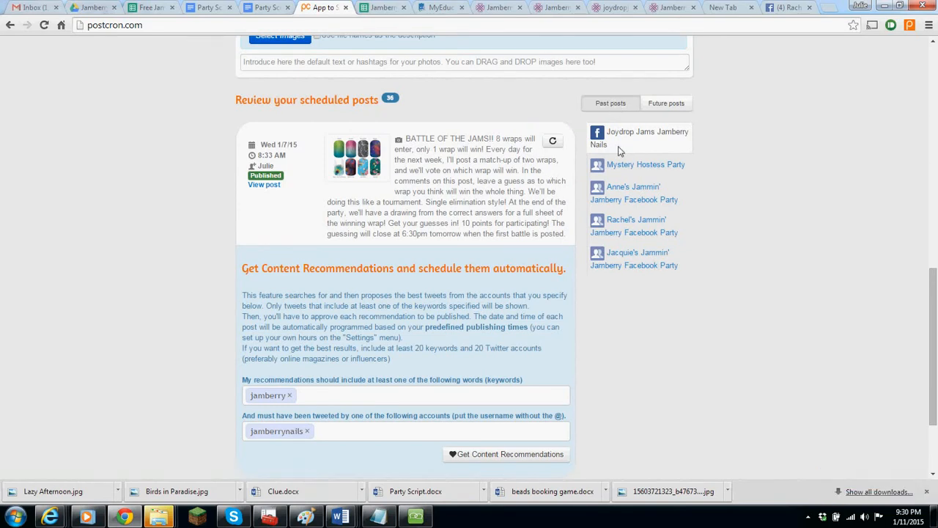
{"action": "left_click", "coordinate": [637, 170]}
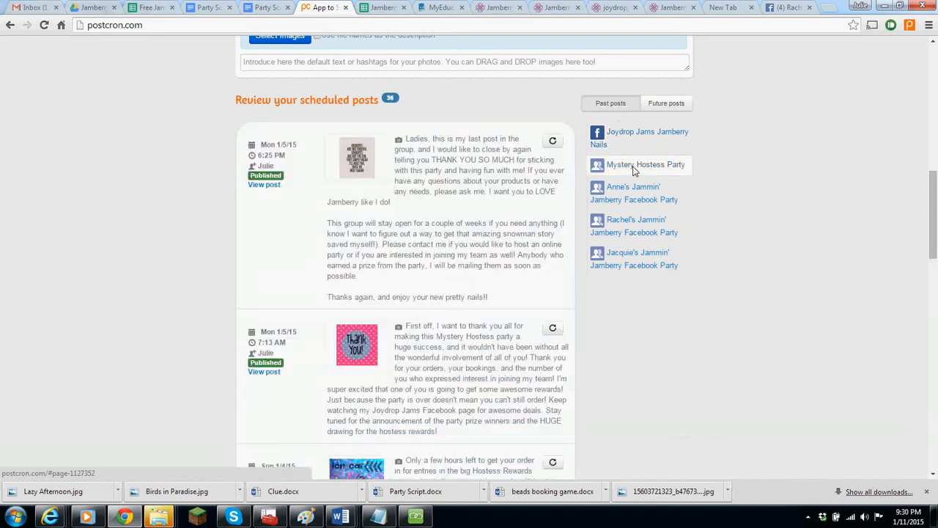
{"action": "mouse_move", "coordinate": [932, 204]}
{"action": "left_mouse_down"}
{"action": "mouse_move", "coordinate": [933, 373]}
{"action": "mouse_move", "coordinate": [933, 190]}
{"action": "left_mouse_up"}
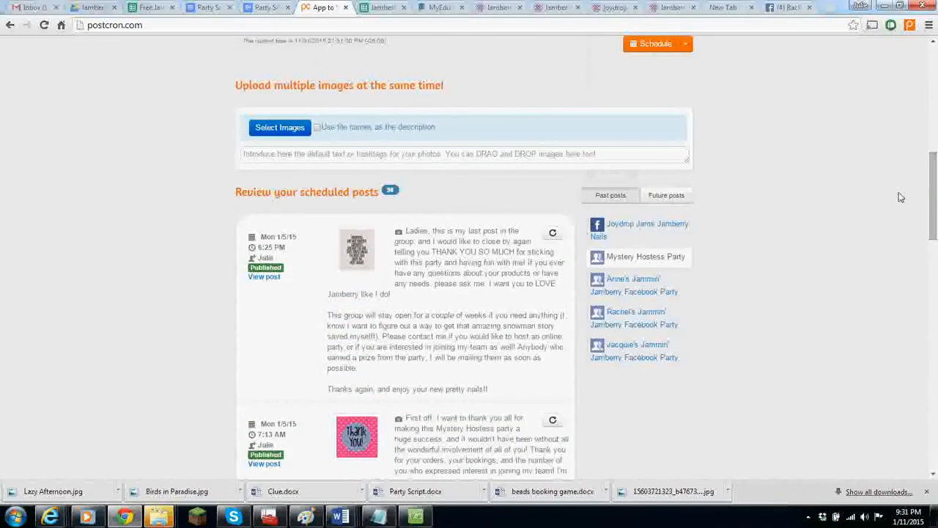
Step: Review the future posts of the Mystery Hostess Party, AJJF, RJJF and JJJF groups in turn
{"action": "left_click", "coordinate": [670, 199]}
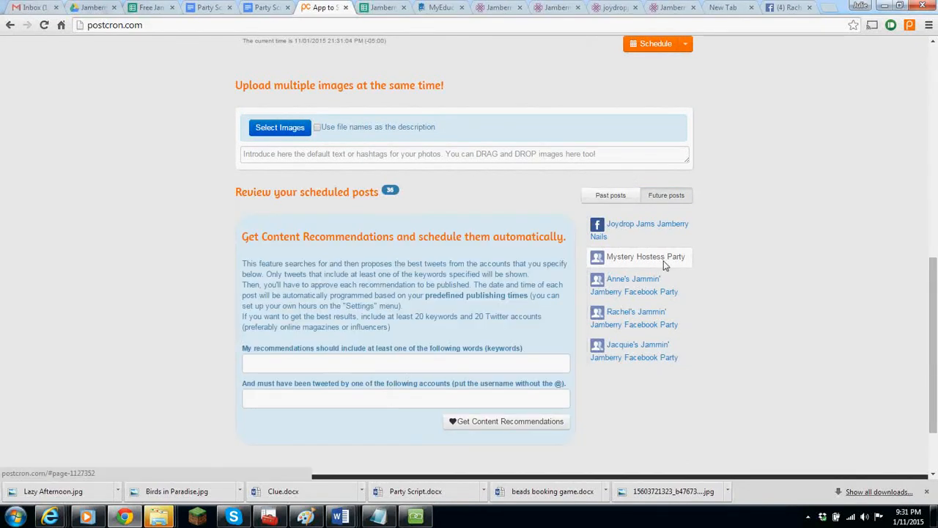
{"action": "left_click", "coordinate": [638, 288]}
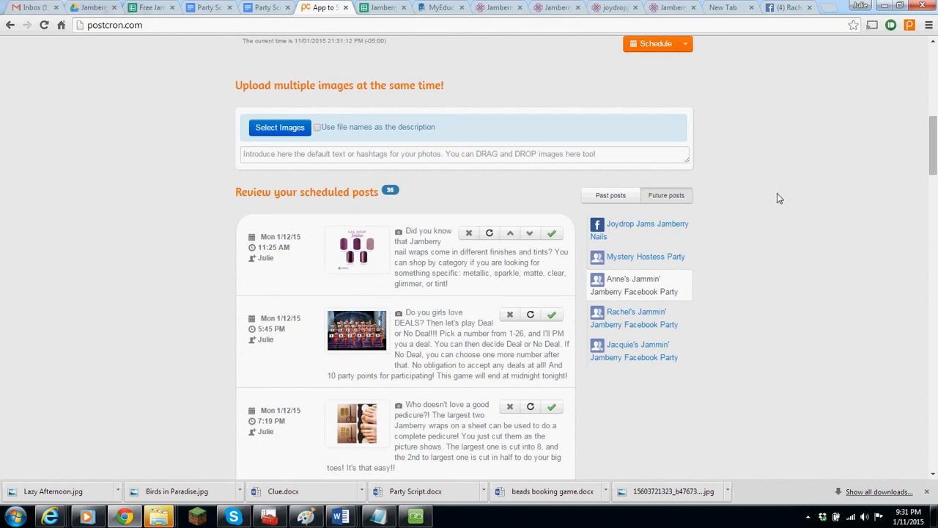
{"action": "left_click_drag", "start_coordinate": [935, 160], "coordinate": [935, 448]}
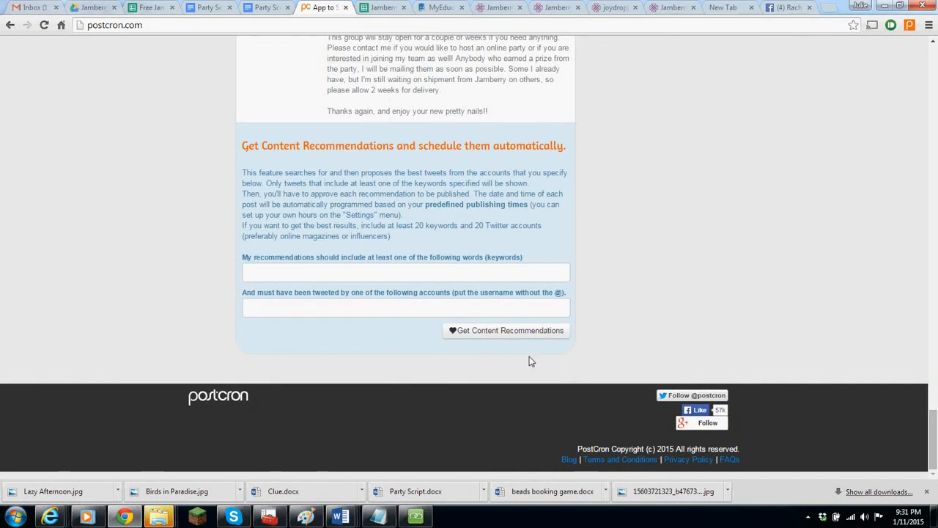
{"action": "left_click_drag", "start_coordinate": [934, 445], "coordinate": [934, 147]}
{"action": "left_click", "coordinate": [656, 328]}
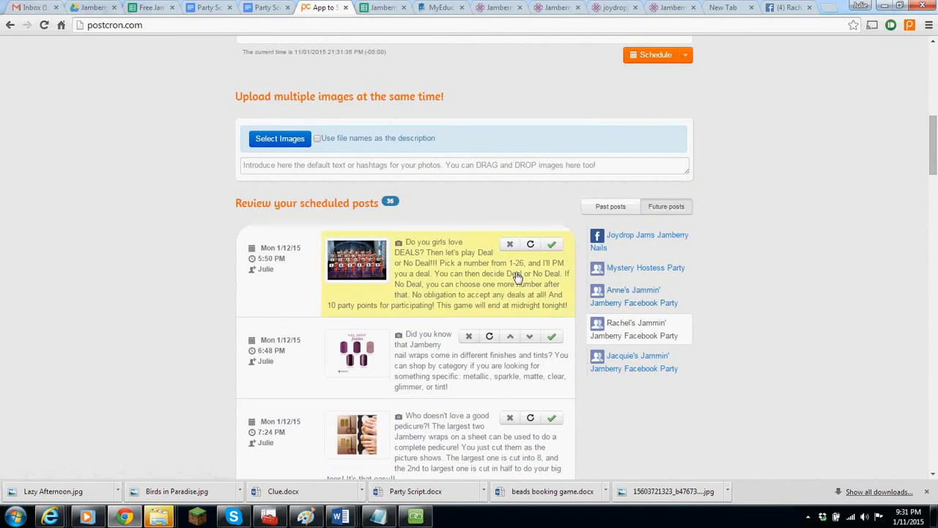
{"action": "left_click", "coordinate": [645, 364]}
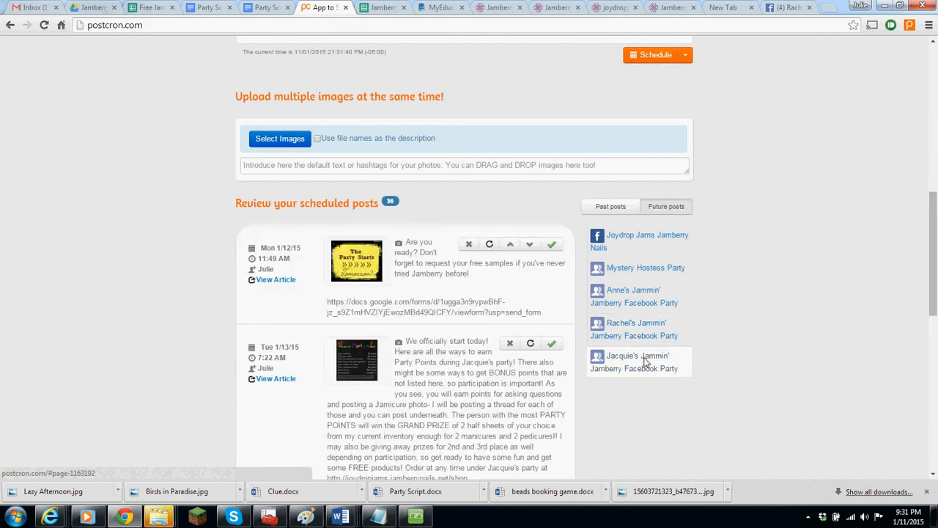
Step: Schedule the Battle of the Jams photo post for January 13 at 12:22 and locate it in the JJJF group's scheduled posts
{"action": "left_click_drag", "start_coordinate": [934, 242], "coordinate": [935, 129]}
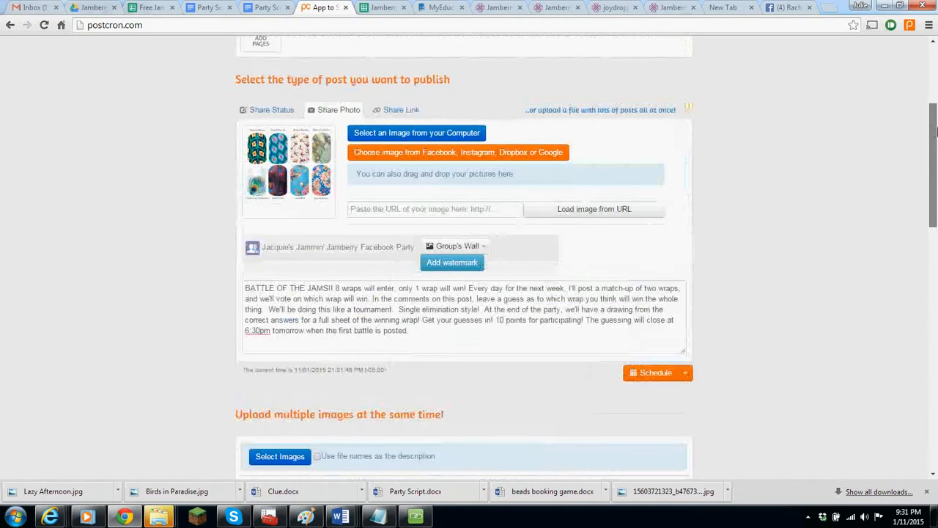
{"action": "mouse_move", "coordinate": [933, 170]}
{"action": "left_mouse_down"}
{"action": "mouse_move", "coordinate": [933, 110]}
{"action": "mouse_move", "coordinate": [934, 161]}
{"action": "left_mouse_up"}
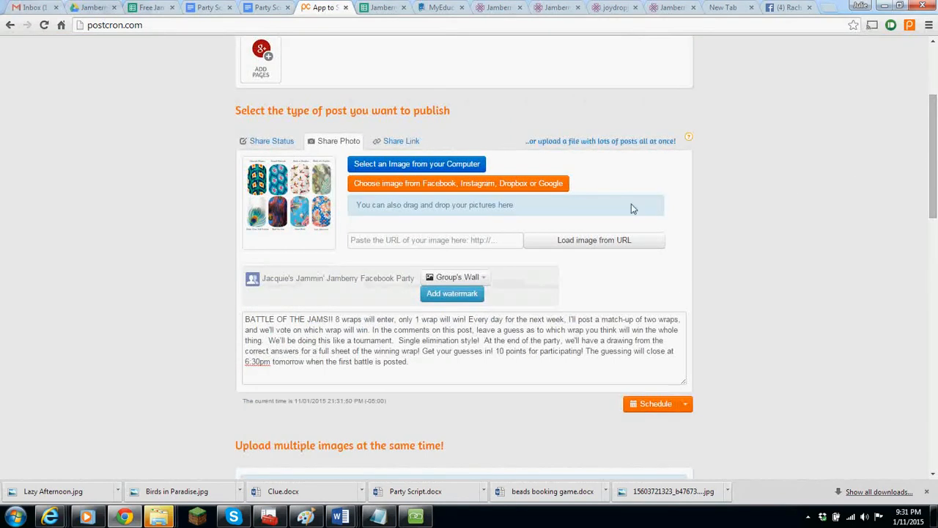
{"action": "left_click", "coordinate": [646, 407]}
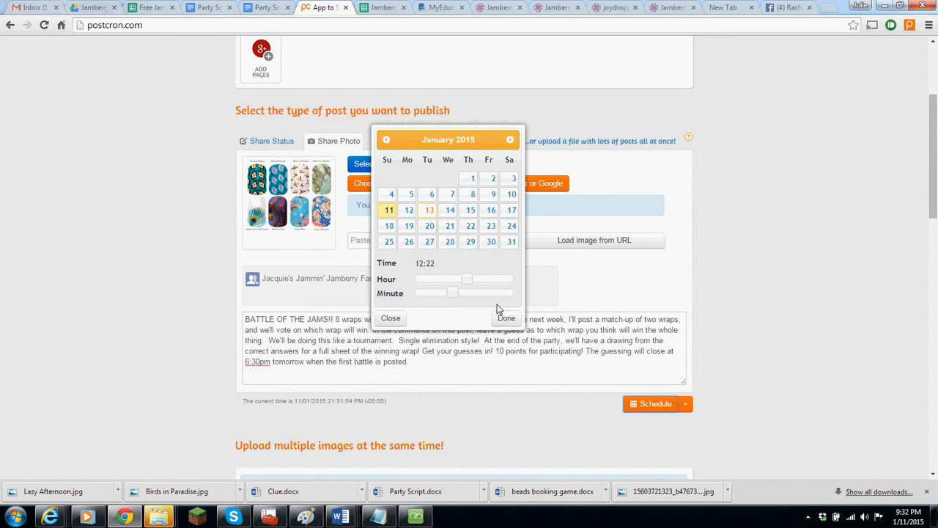
{"action": "left_click", "coordinate": [507, 320]}
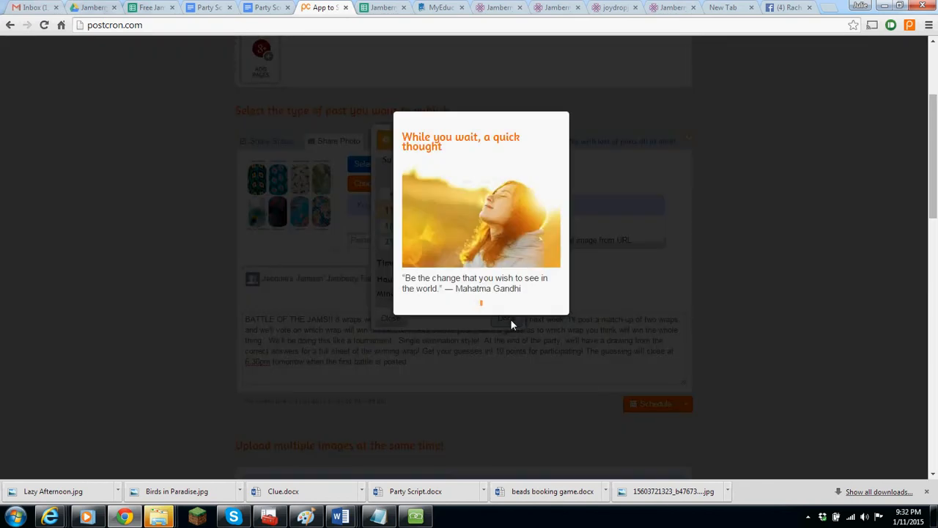
{"action": "left_click_drag", "start_coordinate": [934, 187], "coordinate": [934, 399]}
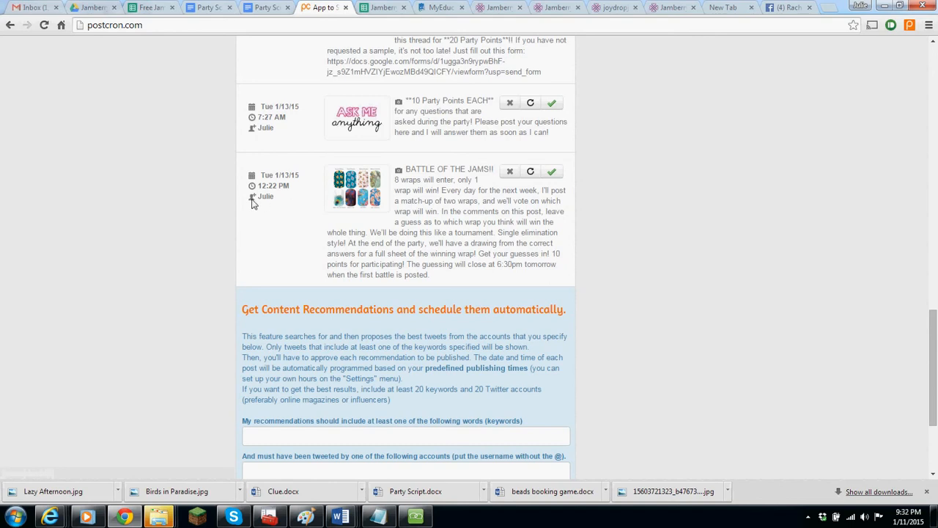
Step: Read the new AnyMeeting chat messages and bring up the training outline in Notepad
{"action": "left_click", "coordinate": [416, 518]}
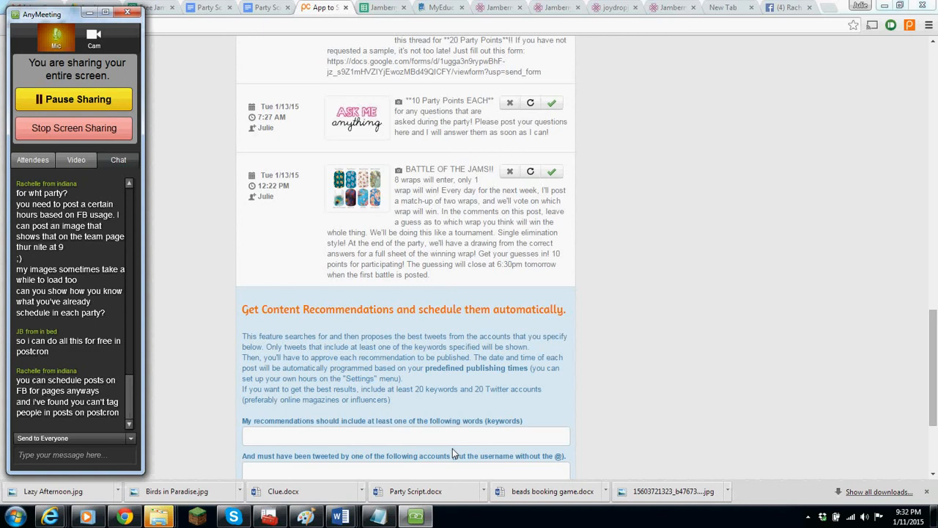
{"action": "left_click", "coordinate": [378, 517]}
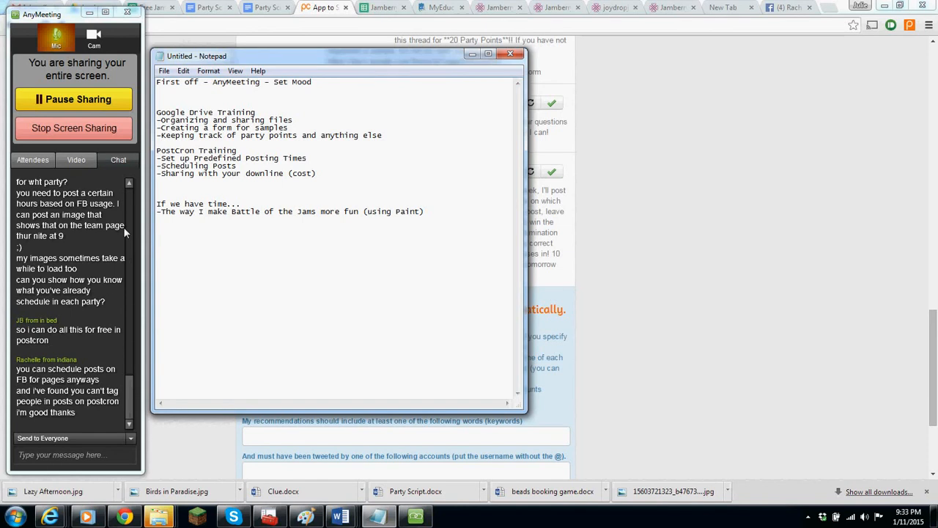
Step: Stop screen sharing in AnyMeeting and view the latest messages in the meeting chat
{"action": "left_click", "coordinate": [81, 133]}
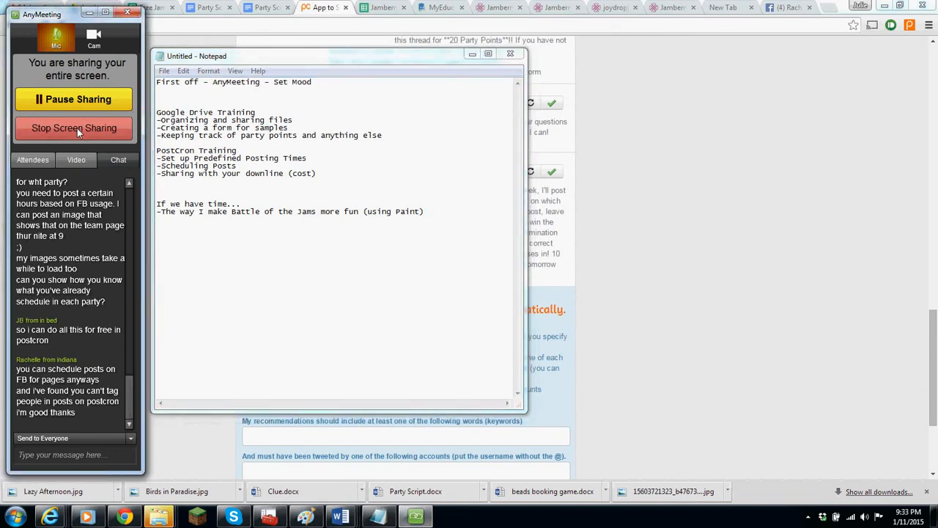
{"action": "left_click", "coordinate": [76, 128]}
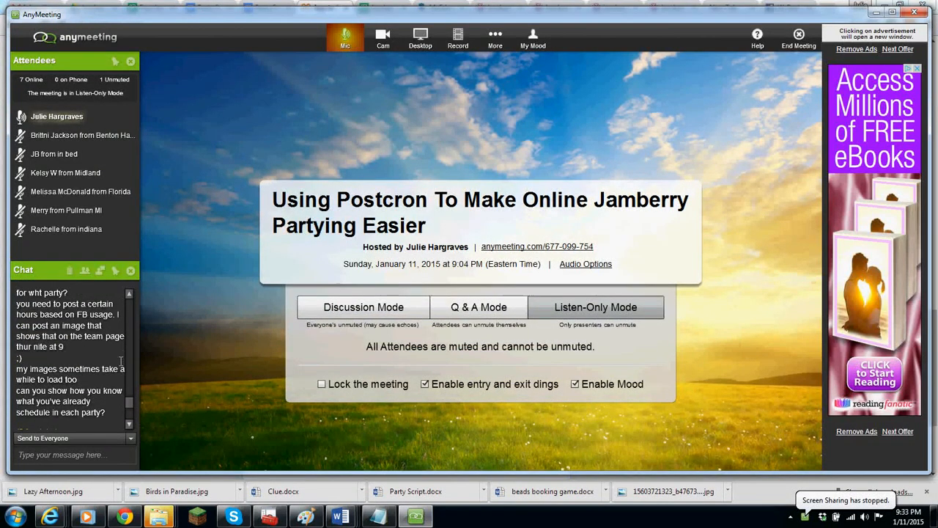
{"action": "left_click", "coordinate": [129, 424]}
{"action": "left_click", "coordinate": [131, 424]}
{"action": "left_click", "coordinate": [131, 424]}
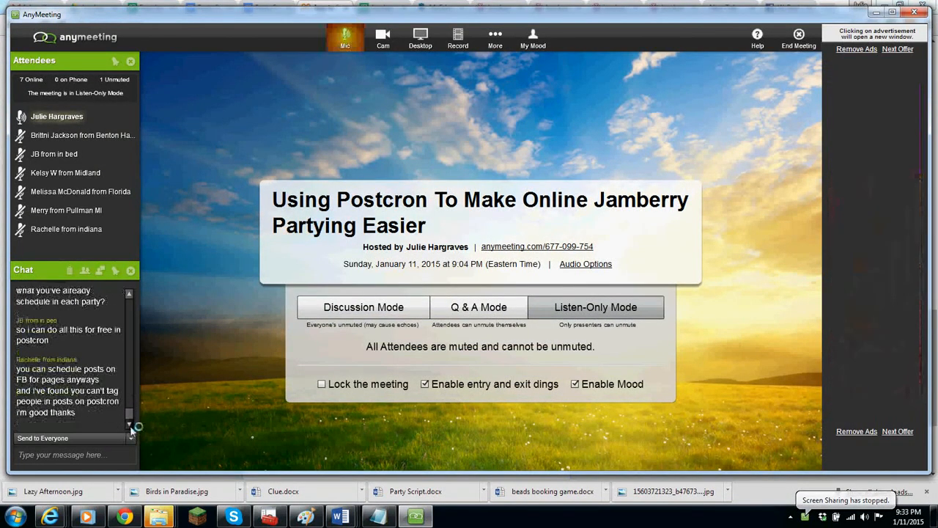